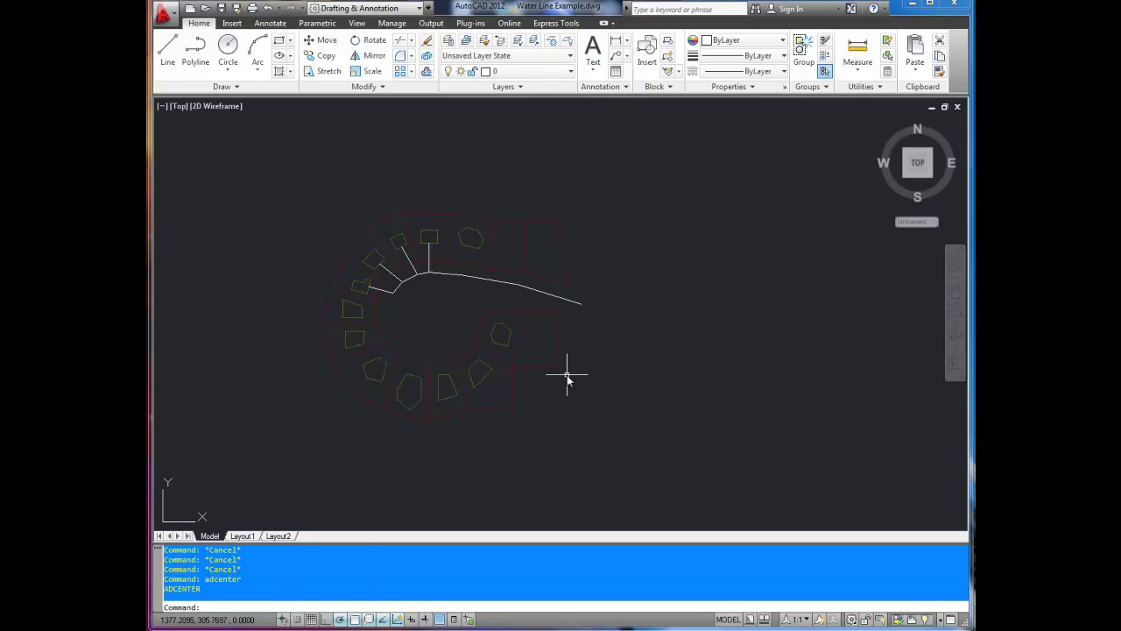
- Open DesignCenter with the DCENTER command and move the palette toward the upper left
{"action": "type", "text": "DC"}
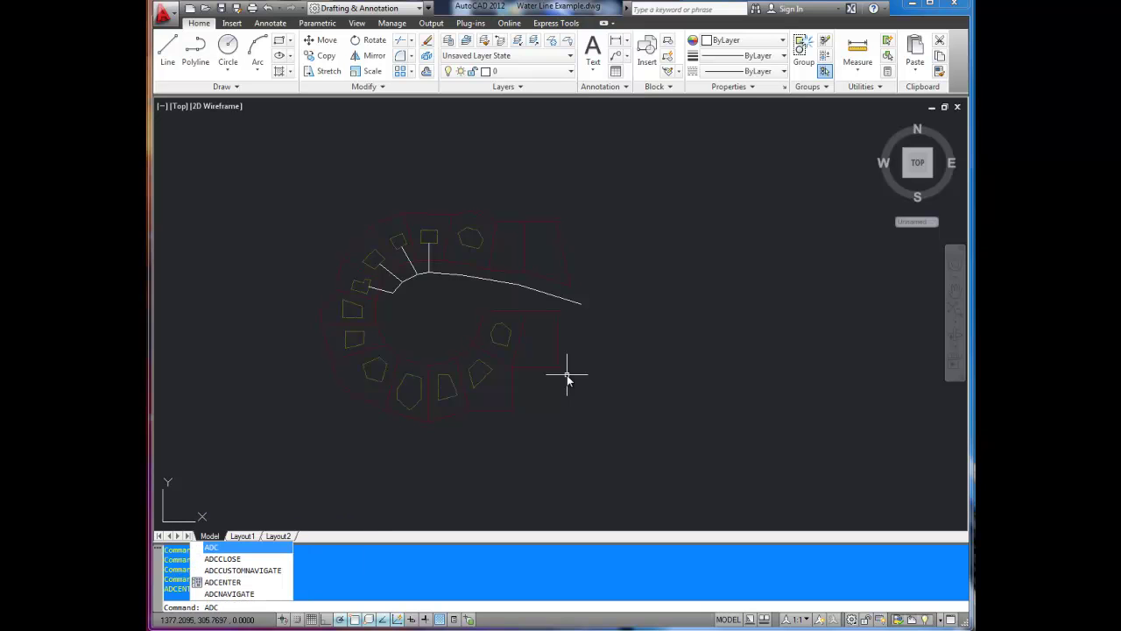
{"action": "type", "text": "ENter"}
{"action": "key", "text": "Return"}
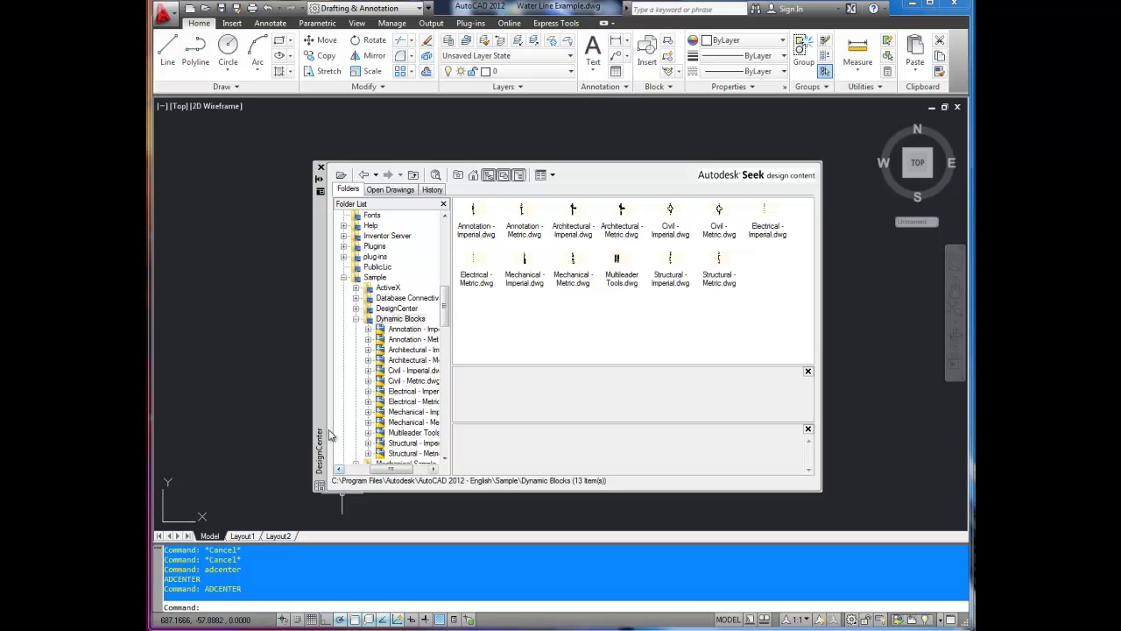
{"action": "left_click_drag", "start_coordinate": [321, 399], "coordinate": [256, 368]}
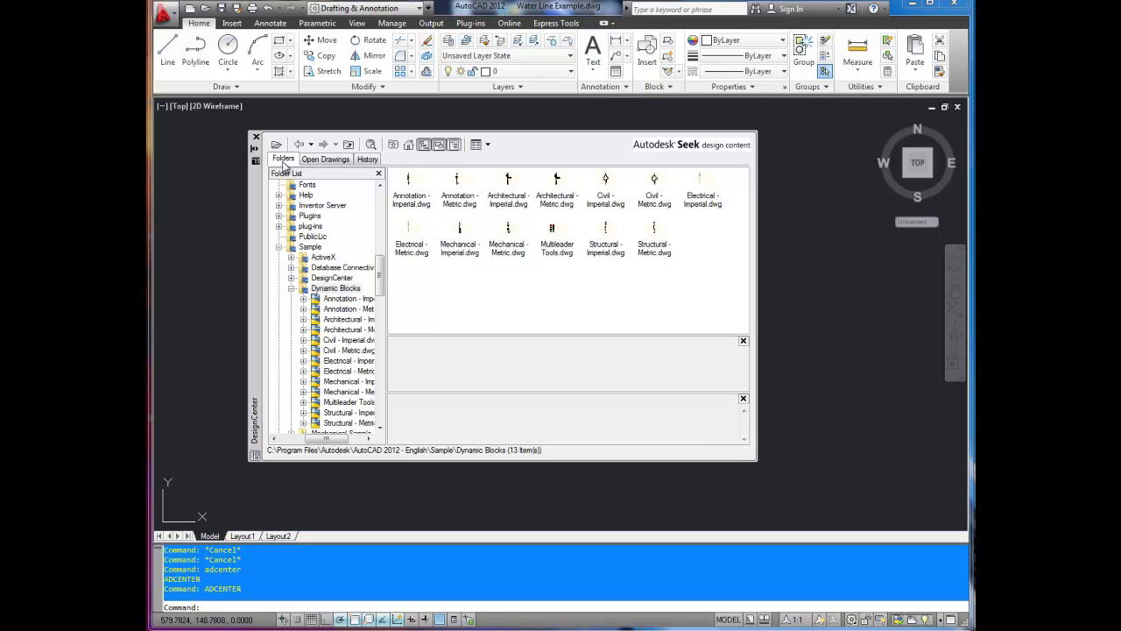
{"action": "left_click_drag", "start_coordinate": [379, 276], "coordinate": [382, 248]}
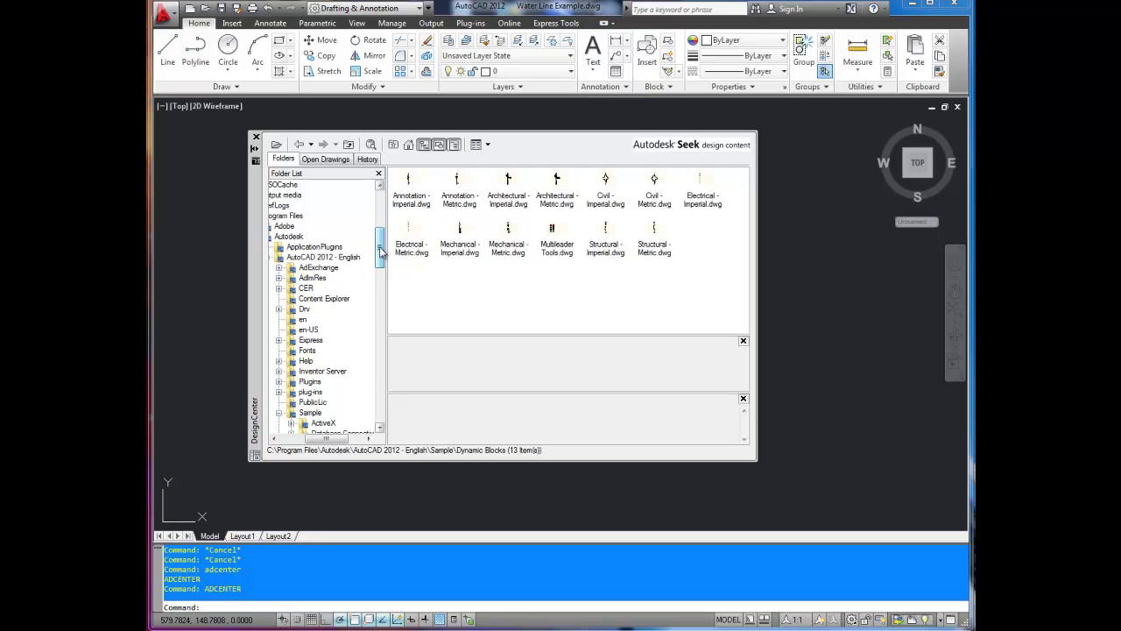
- Browse the Folders tree past Fonts to the Sample Dynamic Blocks folder
{"action": "left_click", "coordinate": [274, 438]}
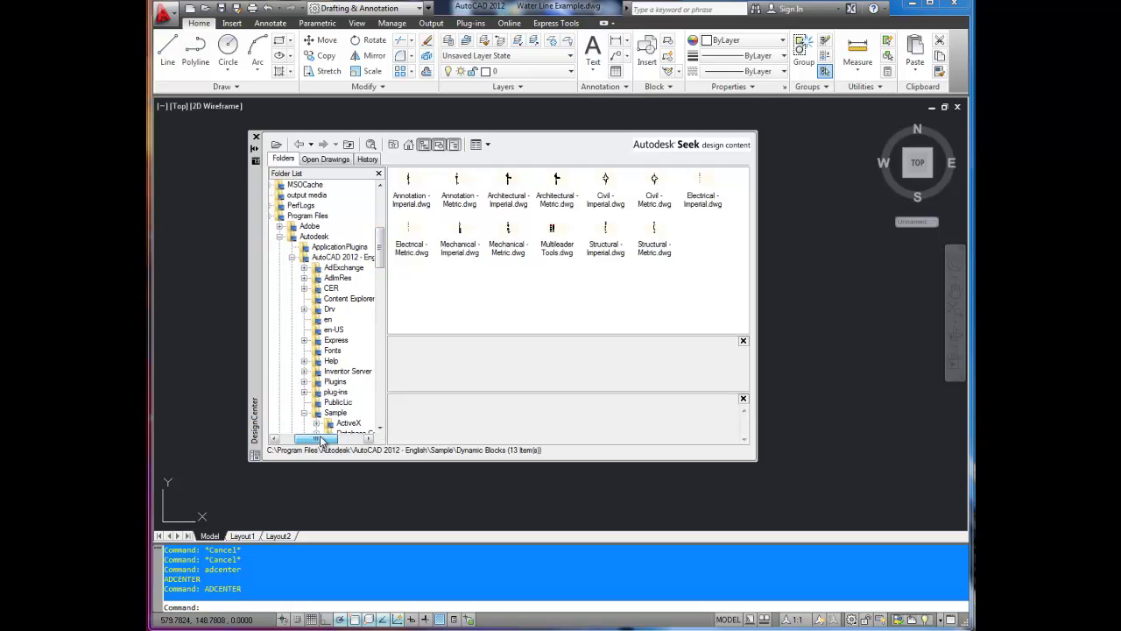
{"action": "left_click", "coordinate": [333, 352]}
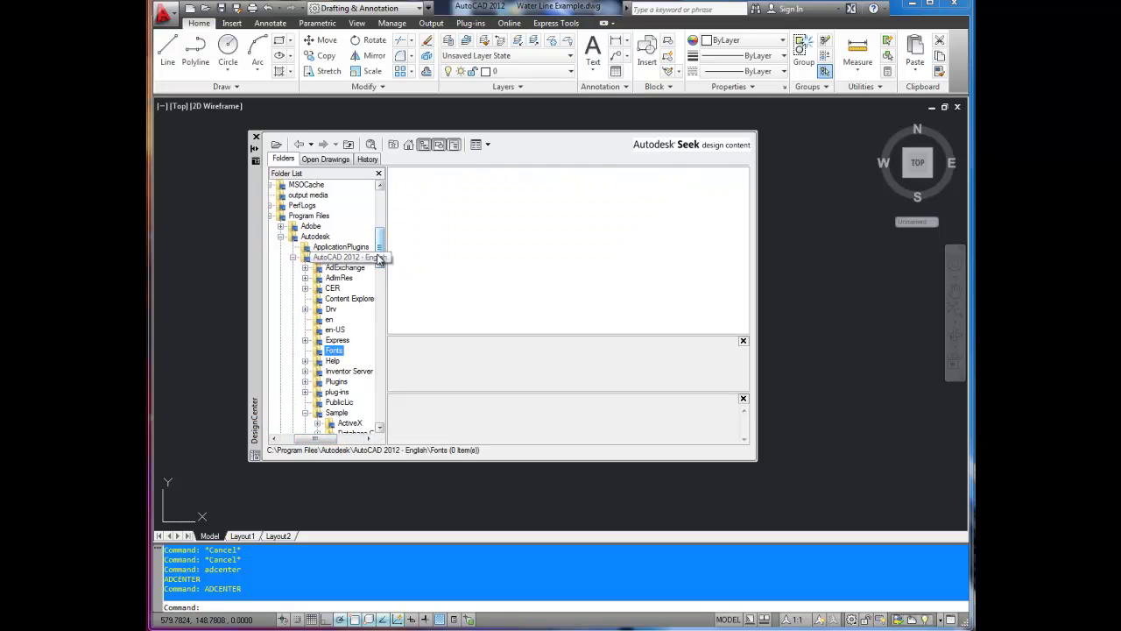
{"action": "scroll", "coordinate": [378, 257], "scroll_direction": "down", "scroll_amount": 2}
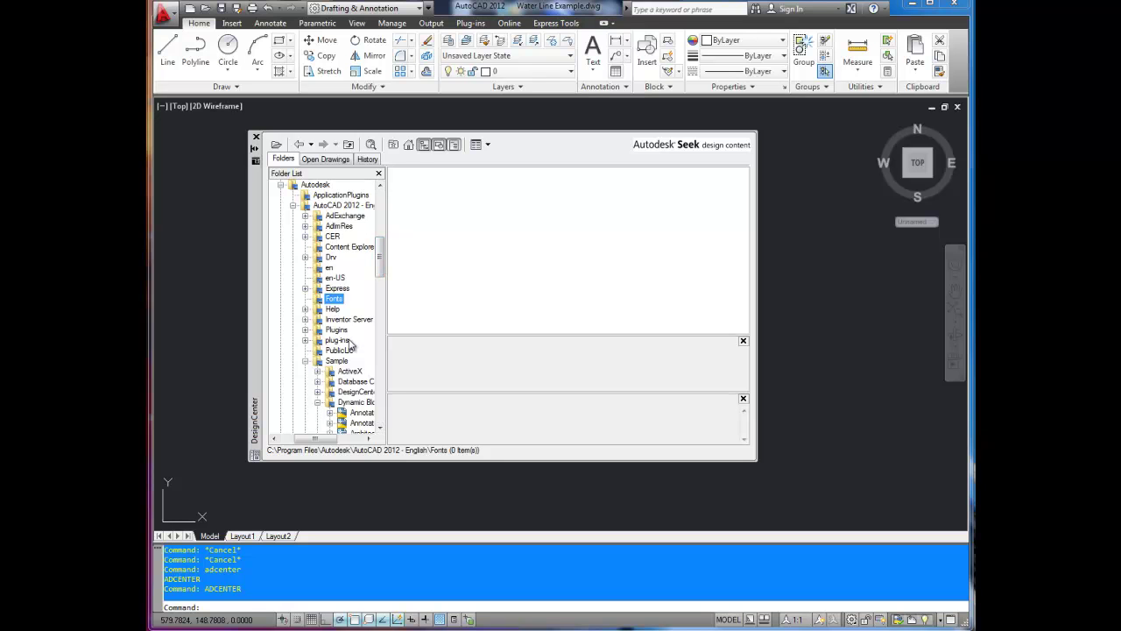
{"action": "scroll", "coordinate": [382, 254], "scroll_direction": "down", "scroll_amount": 3}
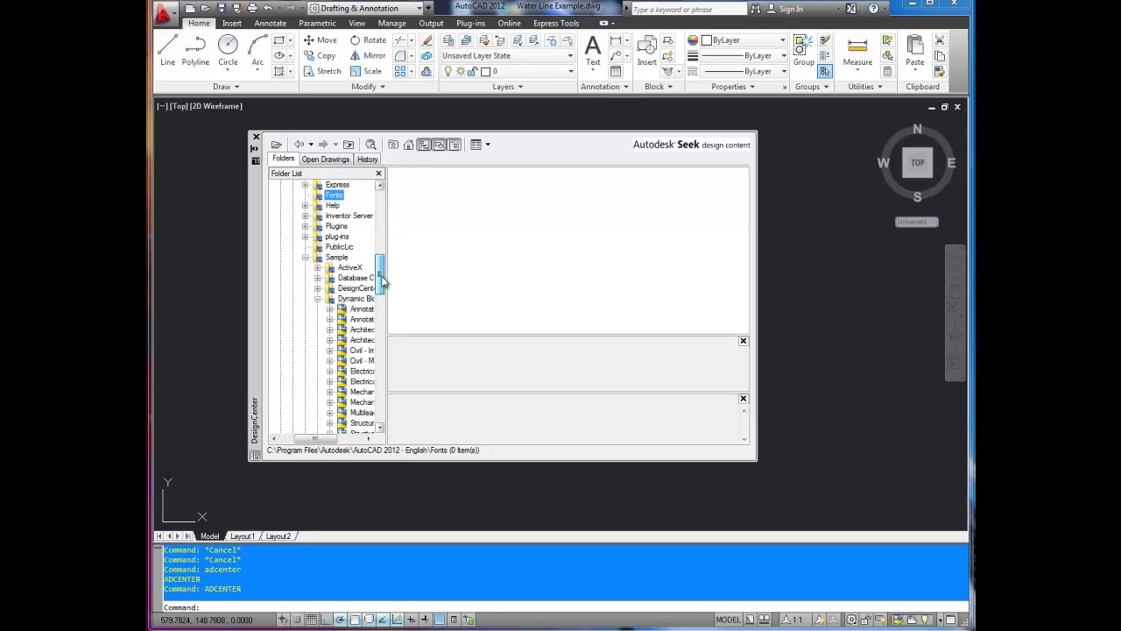
{"action": "left_click_drag", "start_coordinate": [326, 438], "coordinate": [339, 438]}
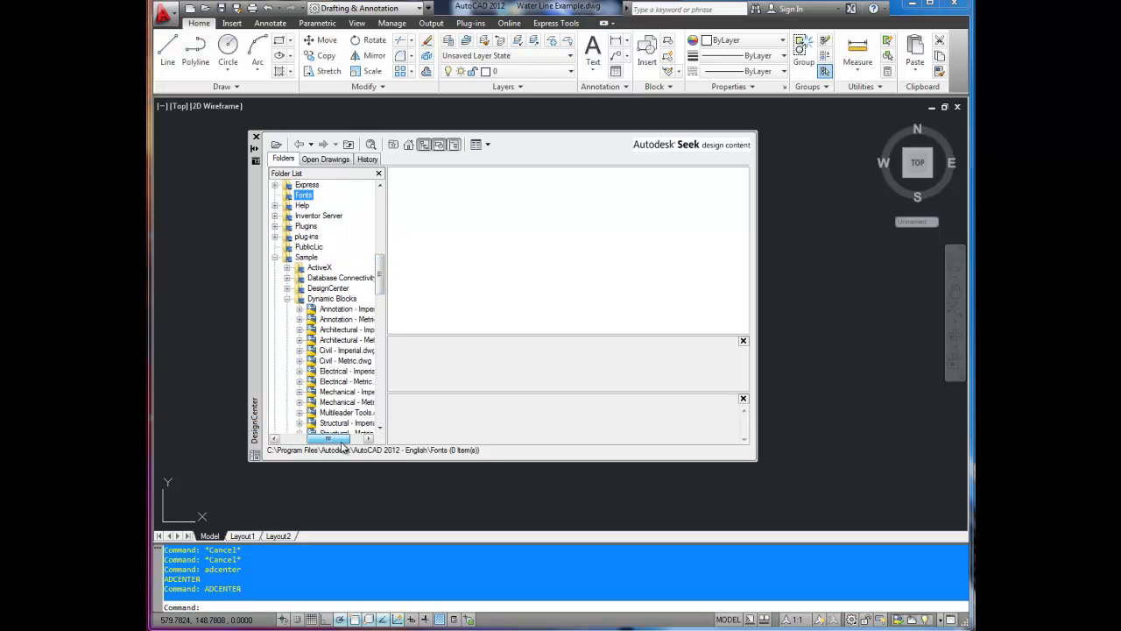
{"action": "left_click", "coordinate": [333, 298]}
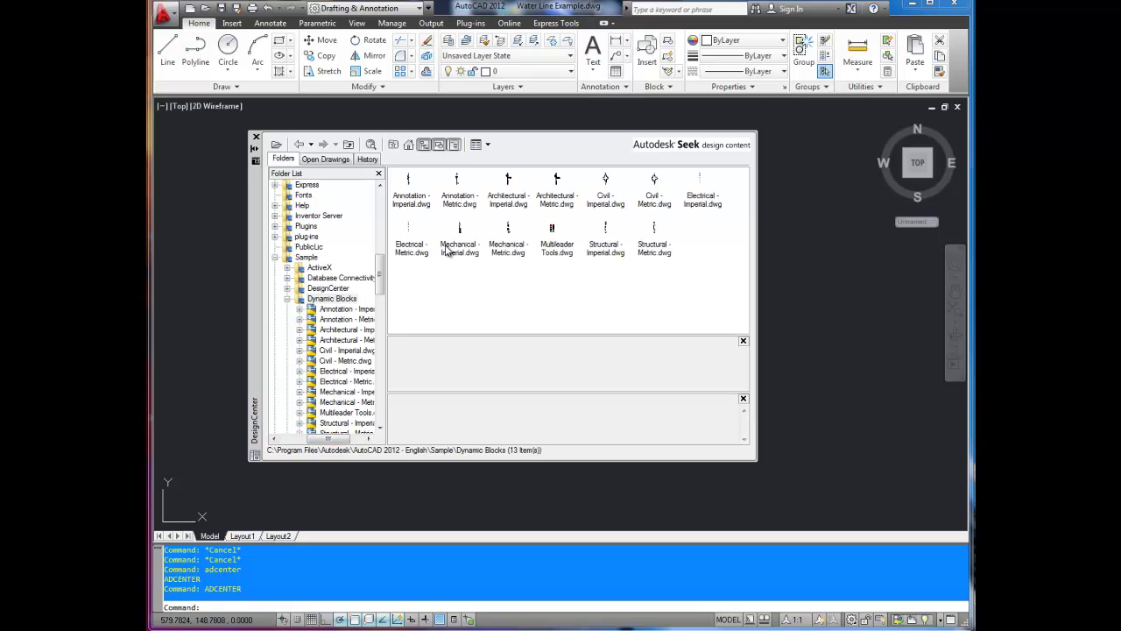
- Select the Mechanical - Imperial drawing and view its options without inserting anything
{"action": "left_click", "coordinate": [448, 250]}
{"action": "right_click", "coordinate": [453, 253]}
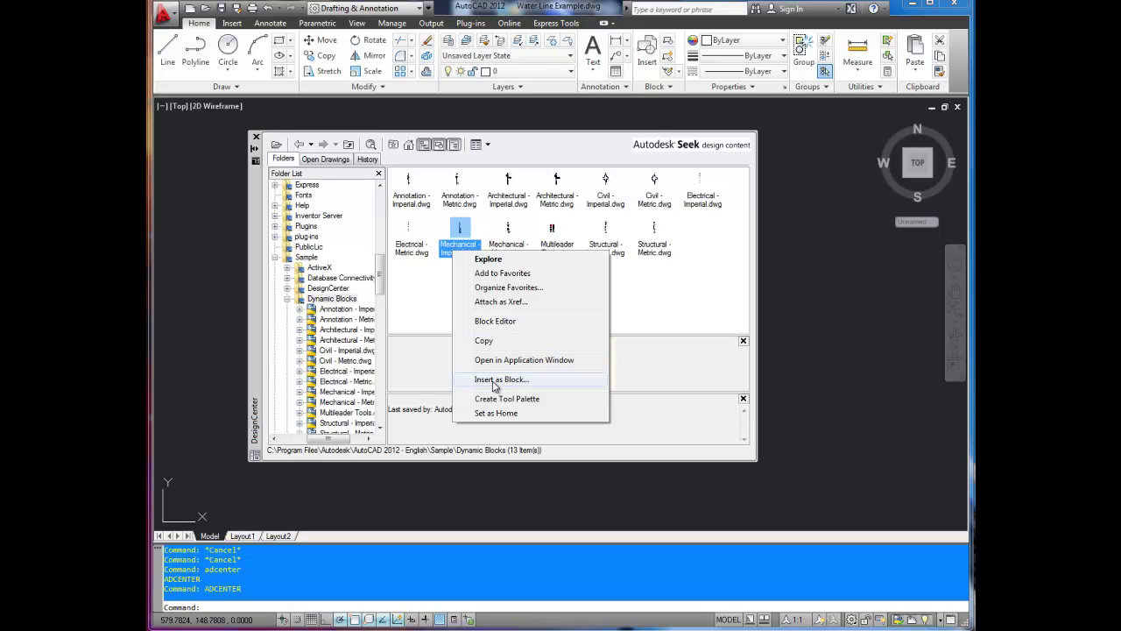
{"action": "left_click", "coordinate": [438, 308]}
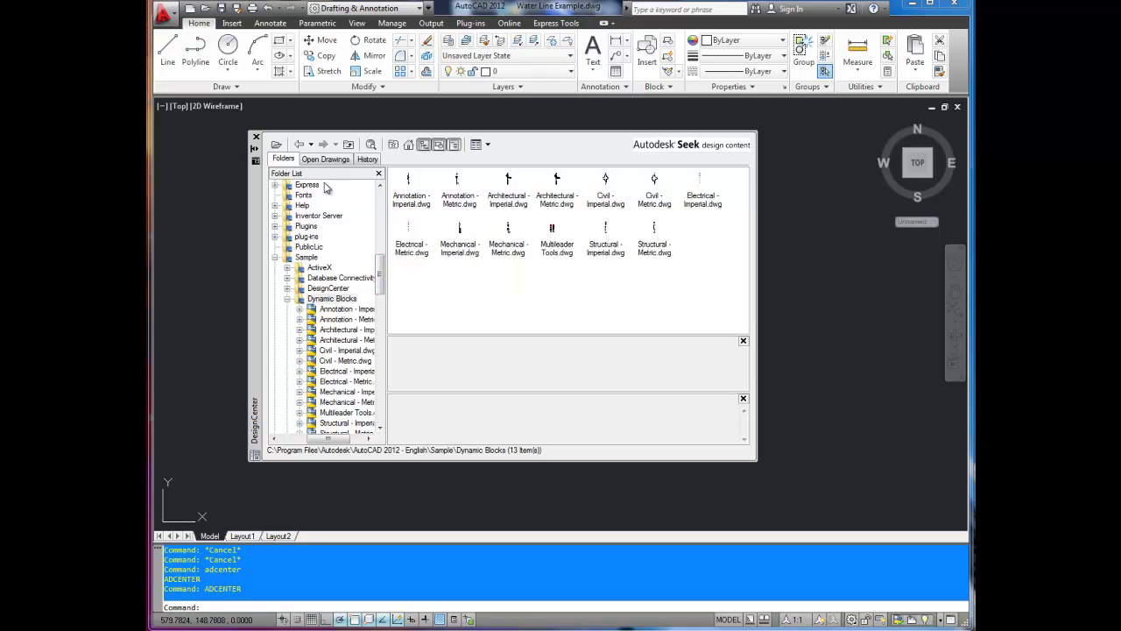
- Show City Example, Drawing2 and Water Line Example on DesignCenter's Open Drawings tab
{"action": "left_click_drag", "start_coordinate": [380, 270], "coordinate": [379, 257]}
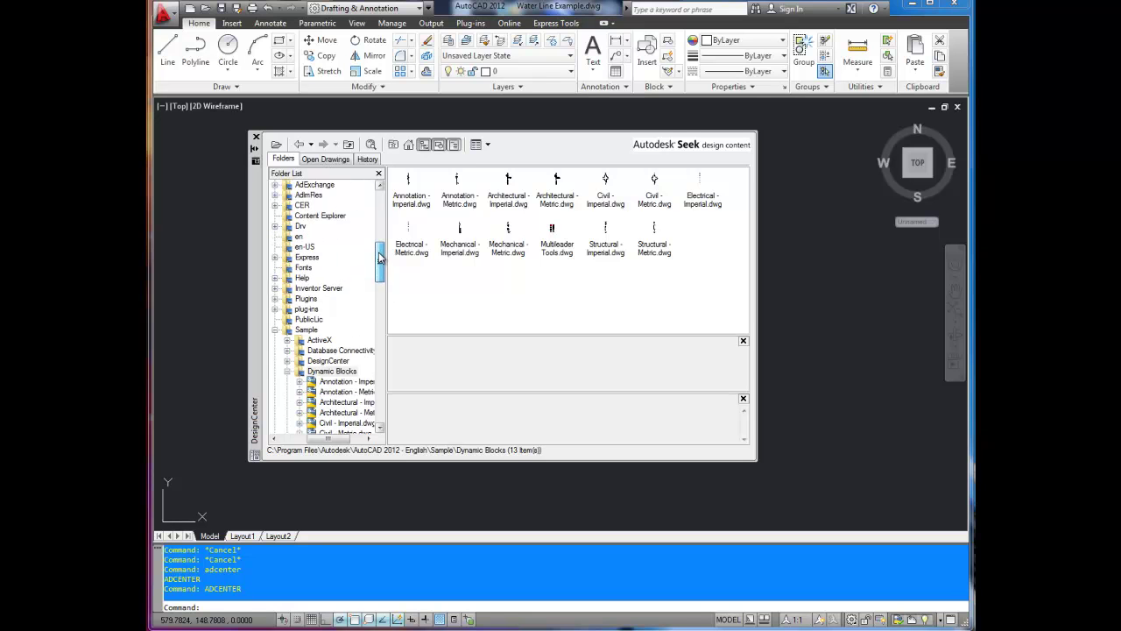
{"action": "left_click", "coordinate": [324, 161]}
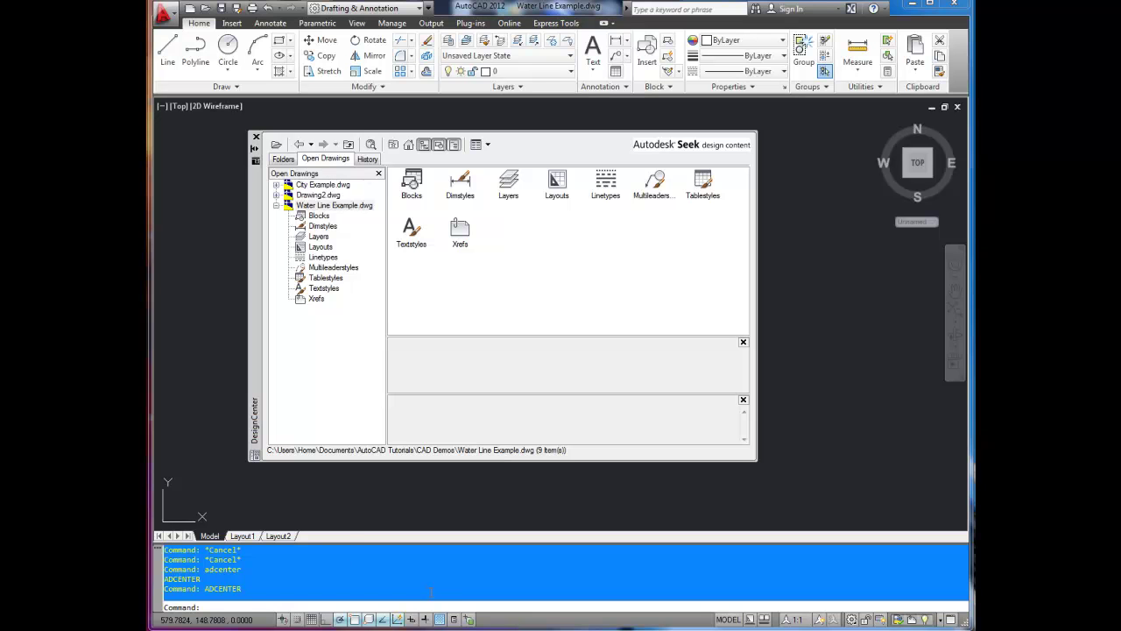
{"action": "mouse_move", "coordinate": [445, 627]}
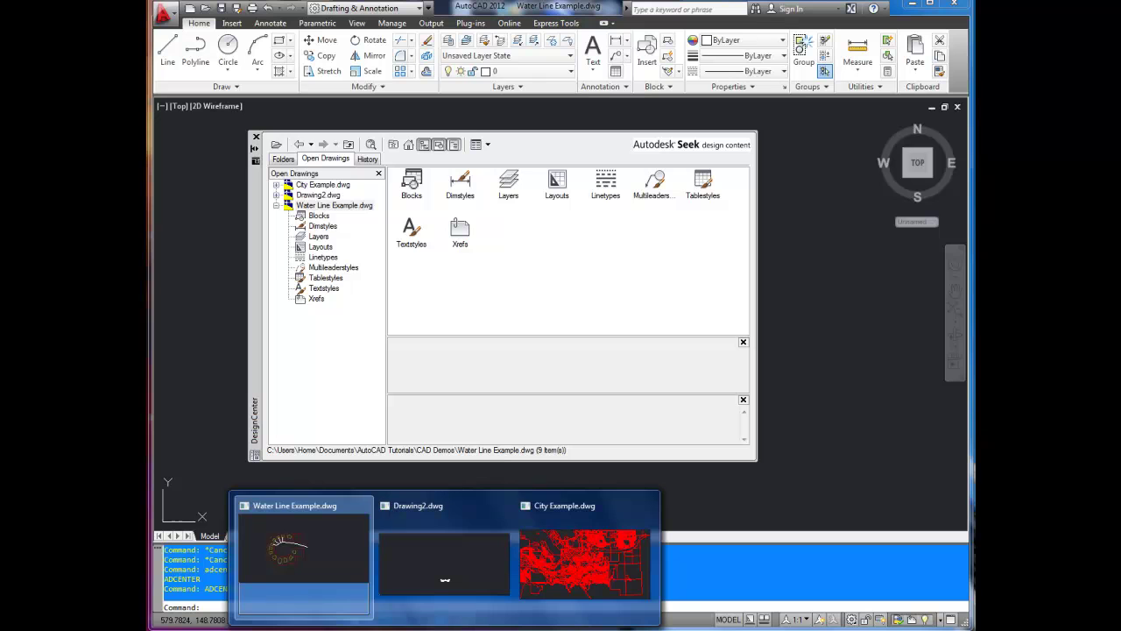
{"action": "left_click", "coordinate": [330, 601]}
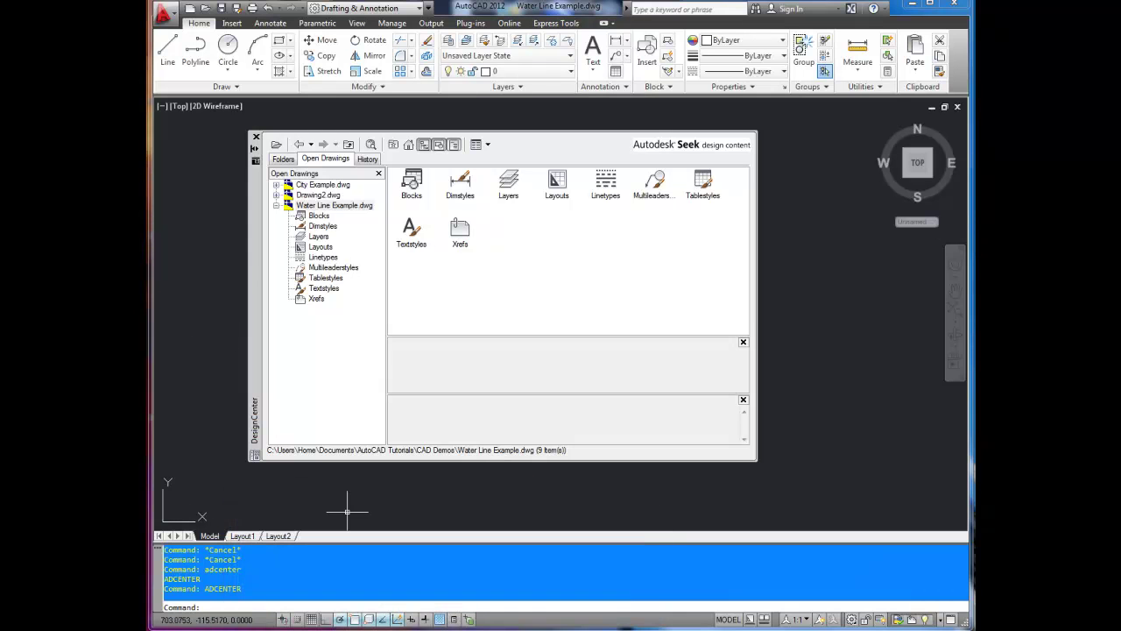
{"action": "mouse_move", "coordinate": [322, 563]}
- Add City Example's 8.5x11 Portrait layout to Water Line Example via Add Layout(s)
{"action": "left_click", "coordinate": [277, 184]}
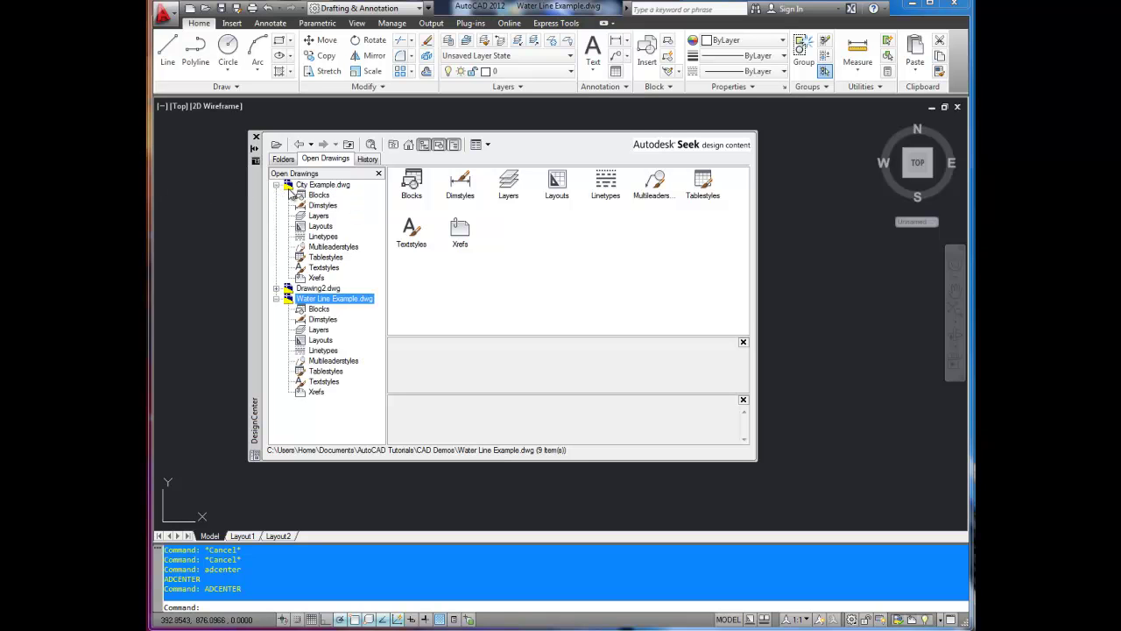
{"action": "left_click", "coordinate": [324, 187]}
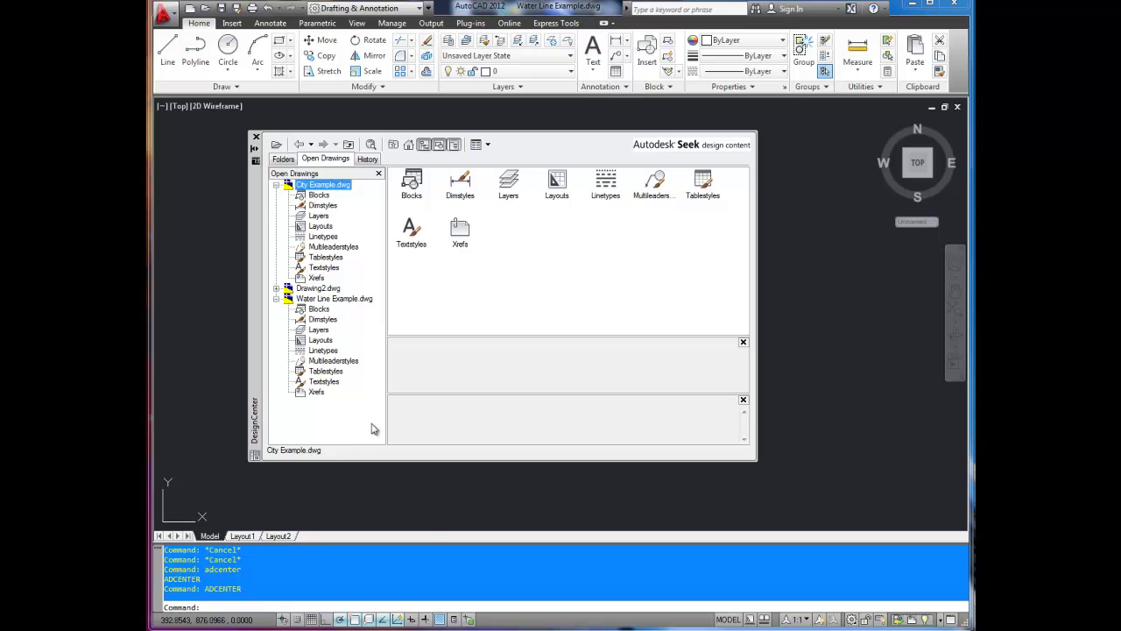
{"action": "left_click", "coordinate": [321, 227]}
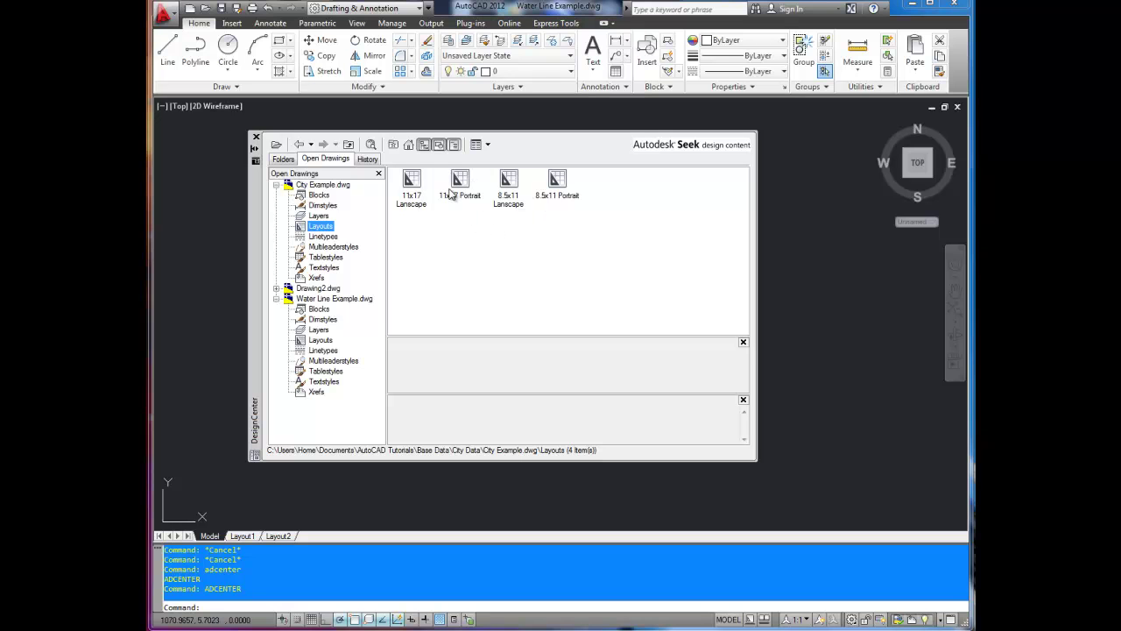
{"action": "left_click", "coordinate": [557, 180]}
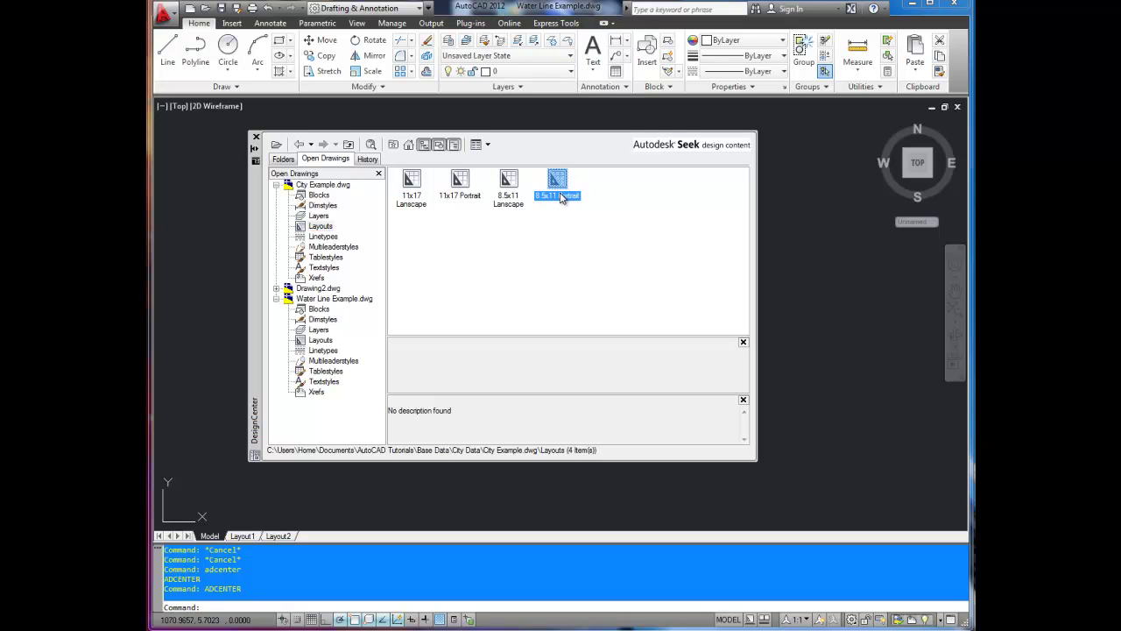
{"action": "right_click", "coordinate": [562, 197]}
{"action": "left_click", "coordinate": [601, 202]}
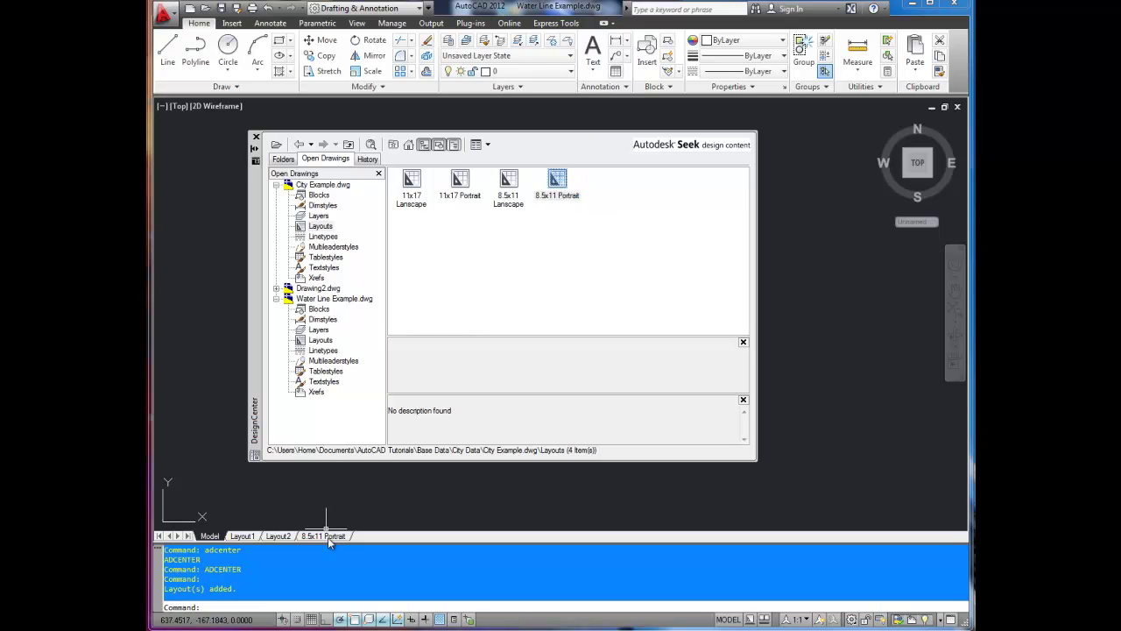
- Auto-hide DesignCenter and switch to the new 8.5x11 Portrait layout
{"action": "left_click", "coordinate": [336, 506]}
{"action": "left_click", "coordinate": [287, 506]}
{"action": "left_click", "coordinate": [255, 148]}
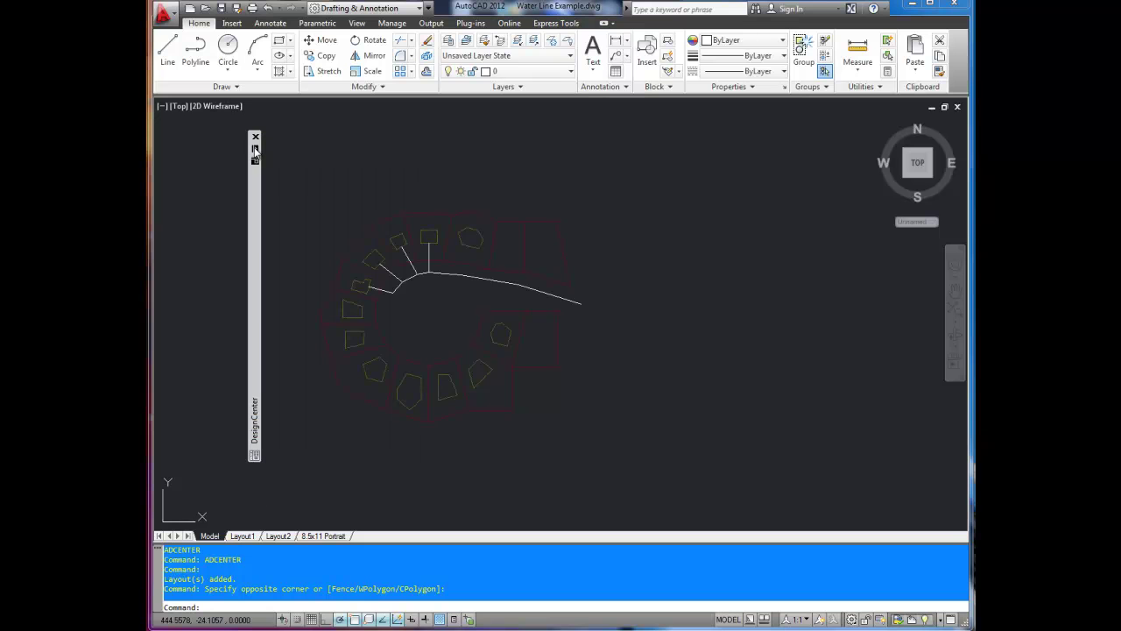
{"action": "left_click", "coordinate": [326, 535]}
- Zoom the layout viewport onto the water line around the cul-de-sac, then return to paper space
{"action": "scroll", "coordinate": [473, 280], "scroll_direction": "up", "scroll_amount": 3}
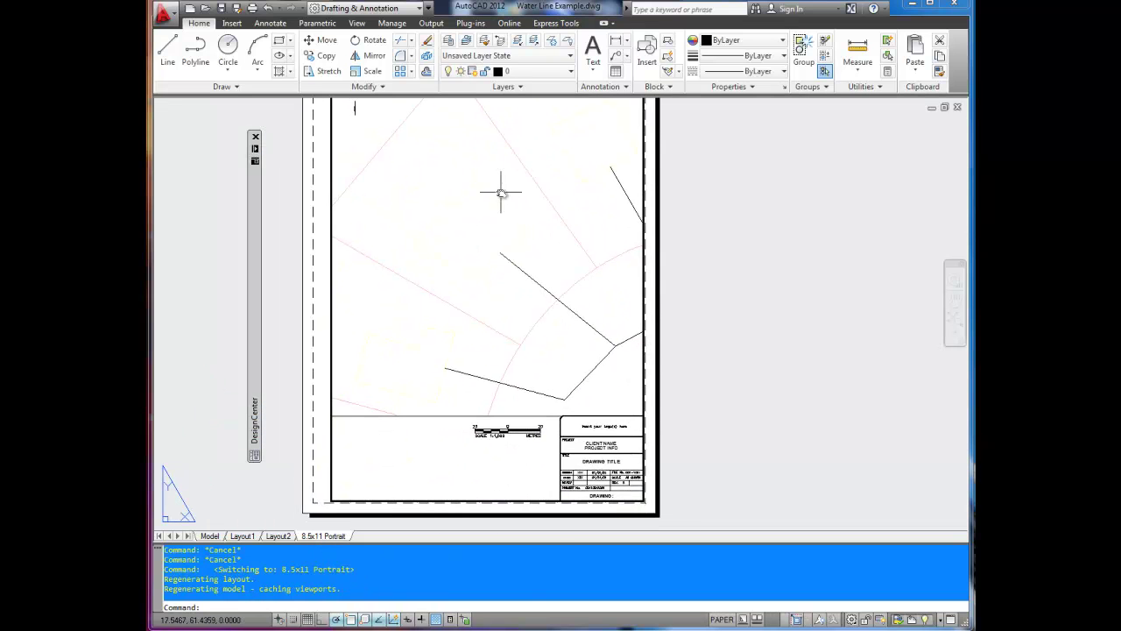
{"action": "scroll", "coordinate": [521, 225], "scroll_direction": "down", "scroll_amount": 3}
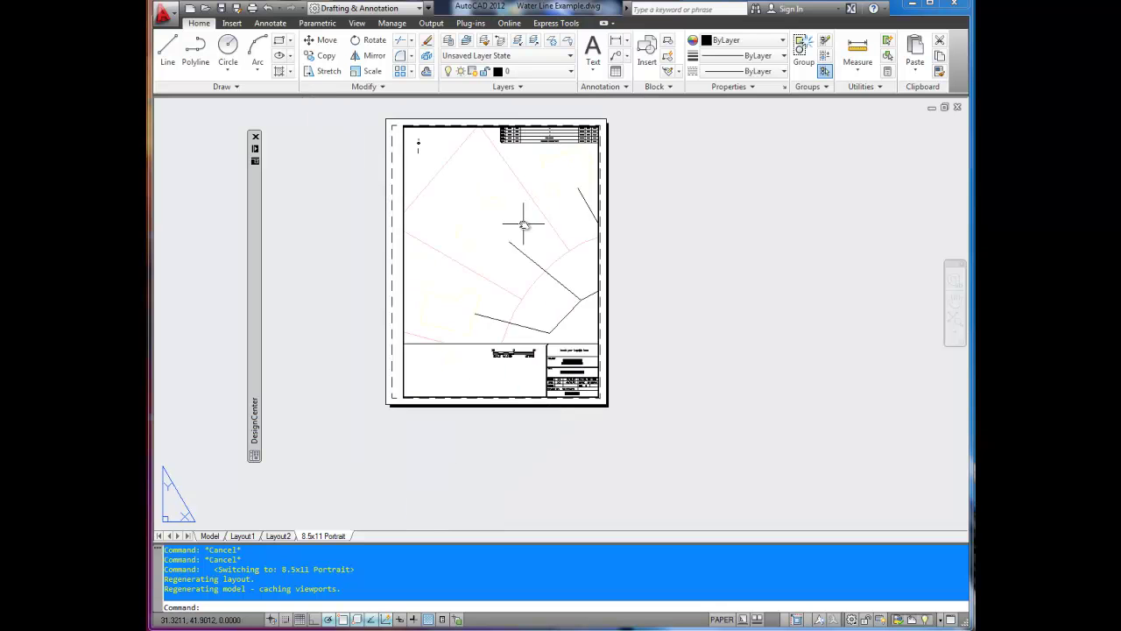
{"action": "left_click", "coordinate": [430, 426]}
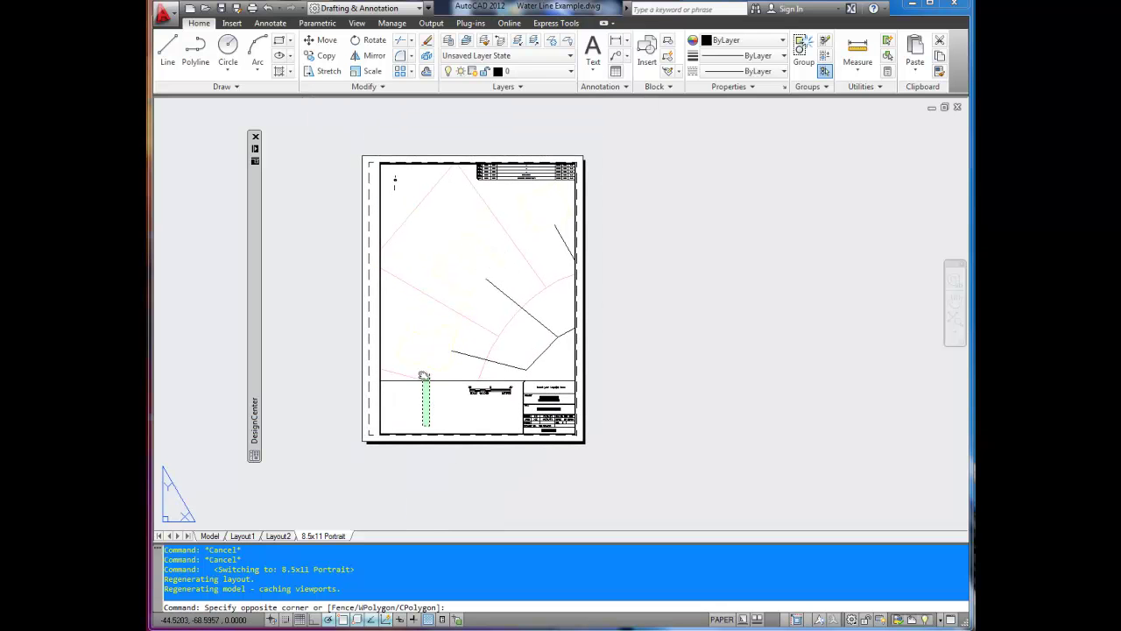
{"action": "left_click", "coordinate": [422, 387]}
{"action": "key", "text": "Escape"}
{"action": "double_click", "coordinate": [449, 324]}
{"action": "scroll", "coordinate": [469, 289], "scroll_direction": "down", "scroll_amount": 5}
{"action": "scroll", "coordinate": [478, 274], "scroll_direction": "up", "scroll_amount": 5}
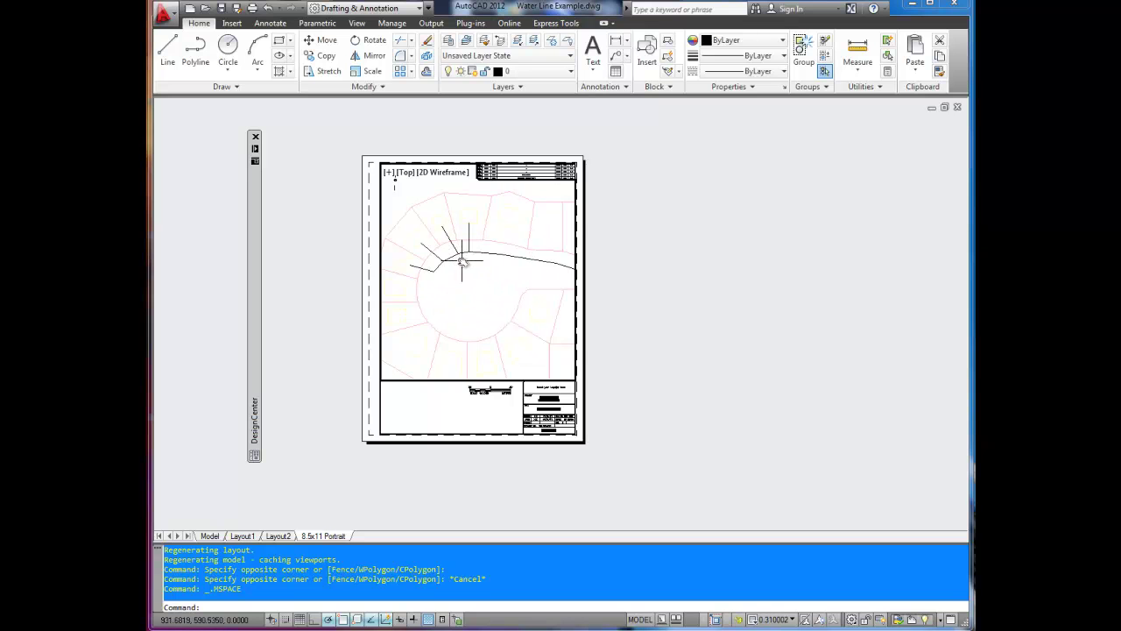
{"action": "double_click", "coordinate": [444, 408]}
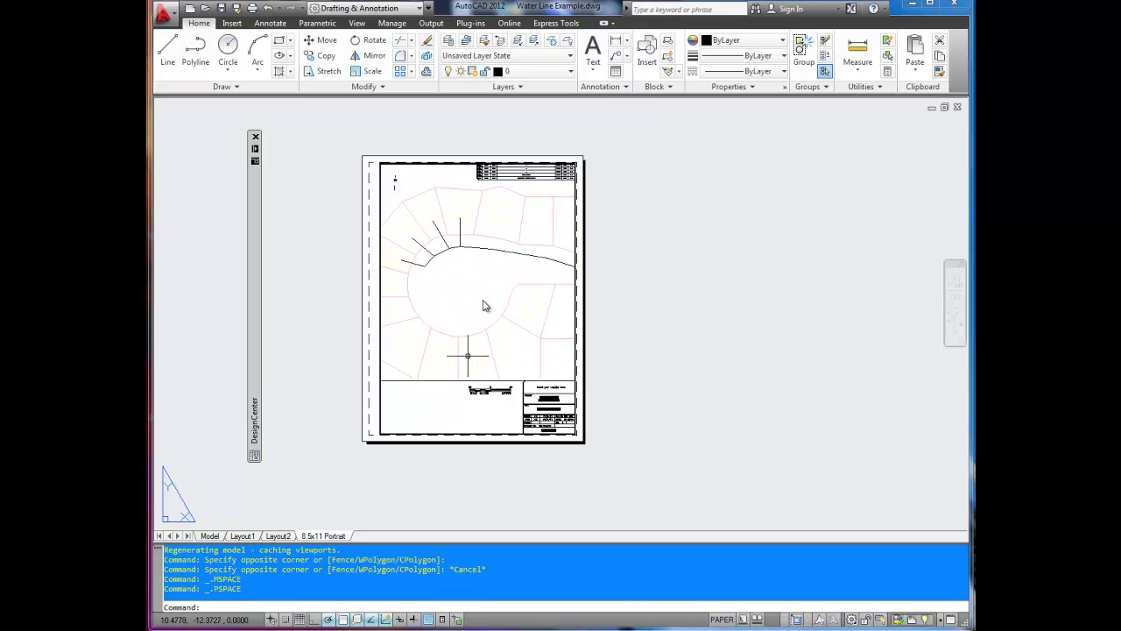
{"action": "scroll", "coordinate": [482, 292], "scroll_direction": "up", "scroll_amount": 5}
- Switch to the Model tab and expand DesignCenter on City Example's four layouts
{"action": "scroll", "coordinate": [506, 369], "scroll_direction": "down", "scroll_amount": 2}
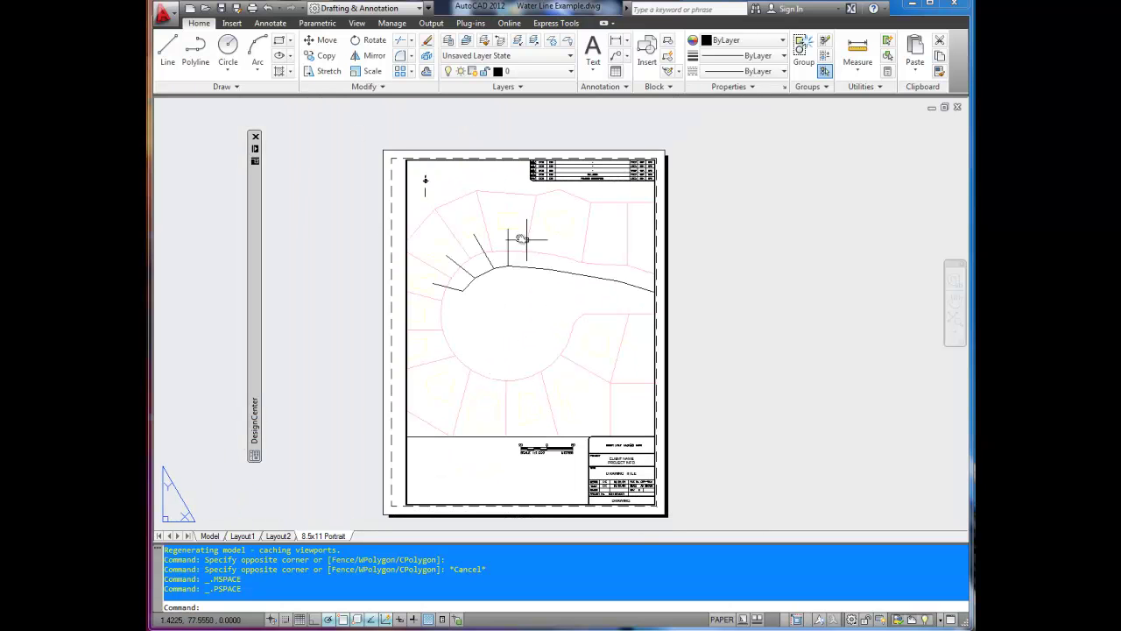
{"action": "left_click", "coordinate": [212, 535]}
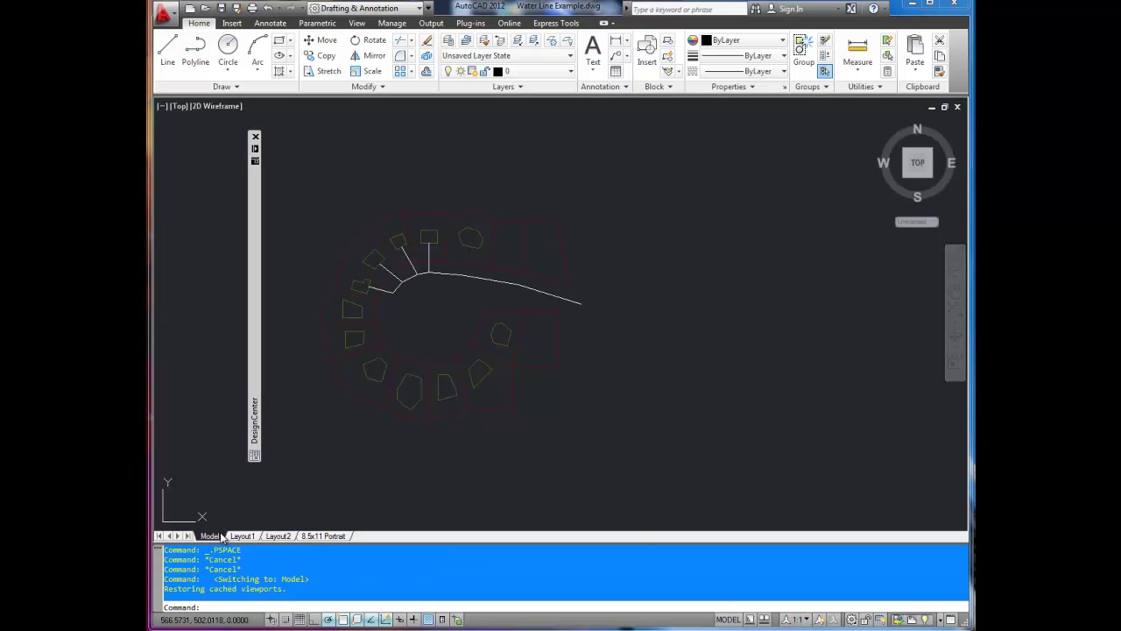
{"action": "left_click", "coordinate": [300, 403]}
{"action": "left_click", "coordinate": [300, 415]}
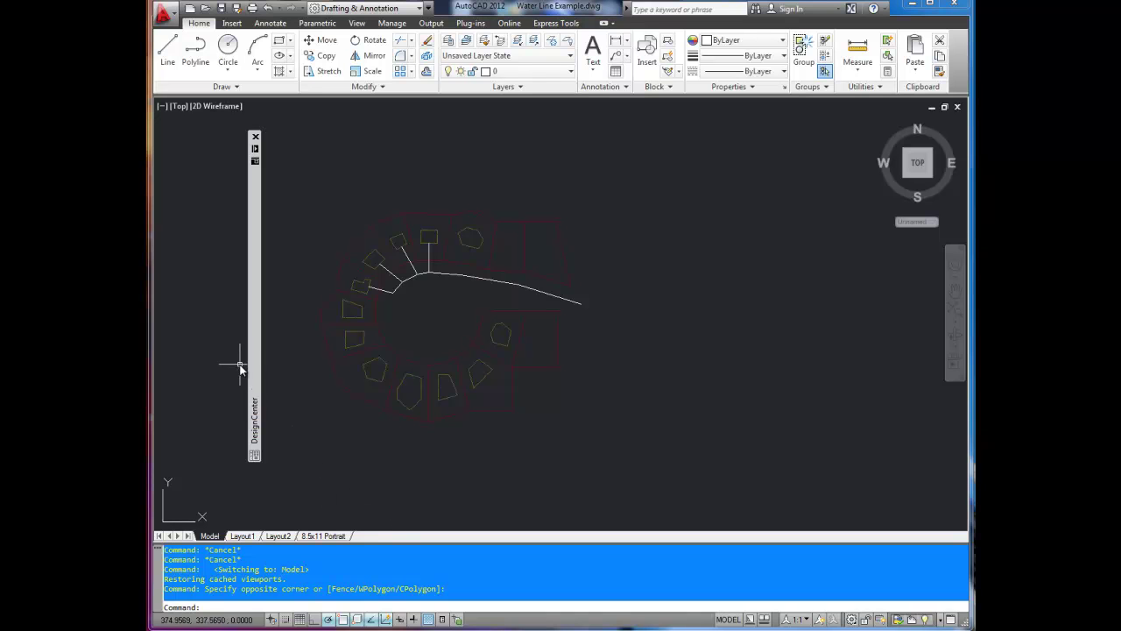
{"action": "mouse_move", "coordinate": [253, 359]}
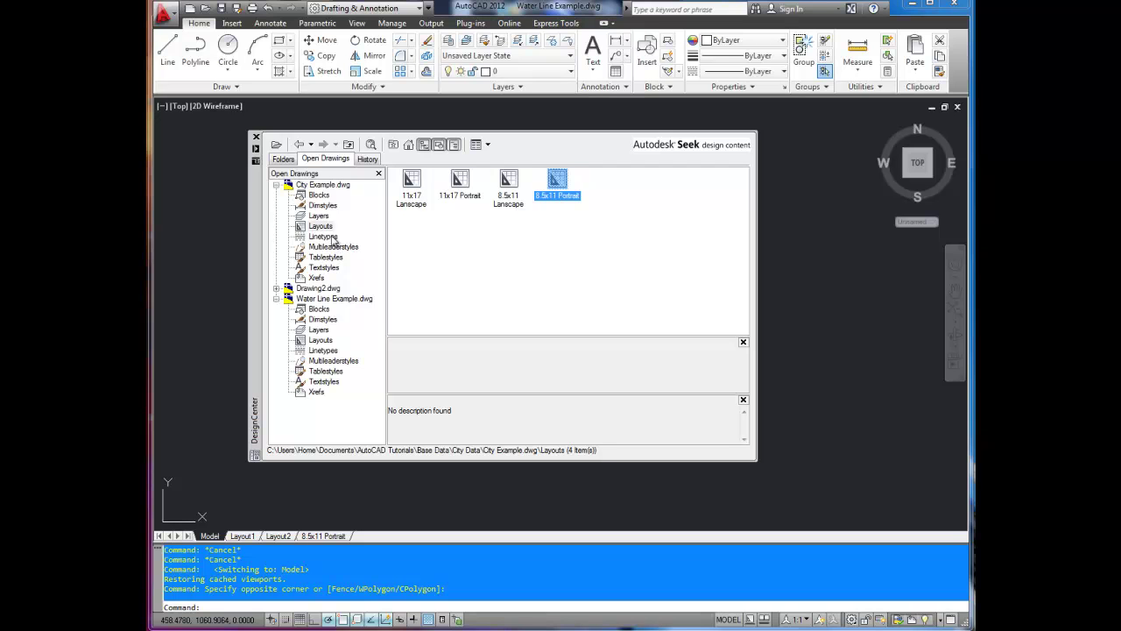
- Add City Example's DASHED2 linetype to the drawing with Add Linetype(s)
{"action": "left_click", "coordinate": [323, 237]}
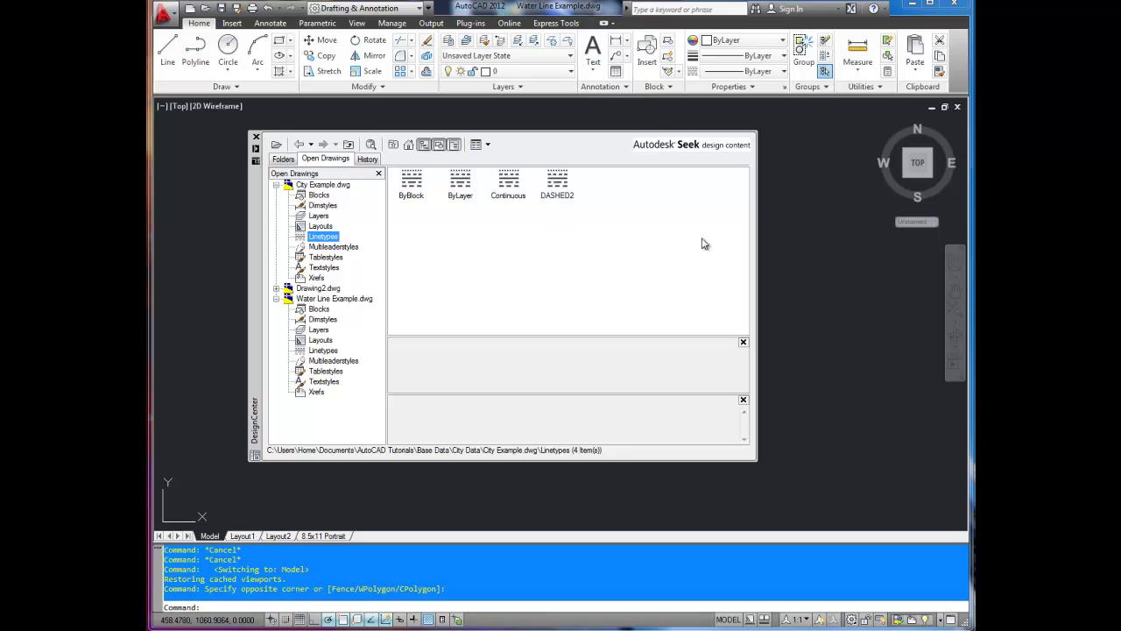
{"action": "right_click", "coordinate": [544, 185]}
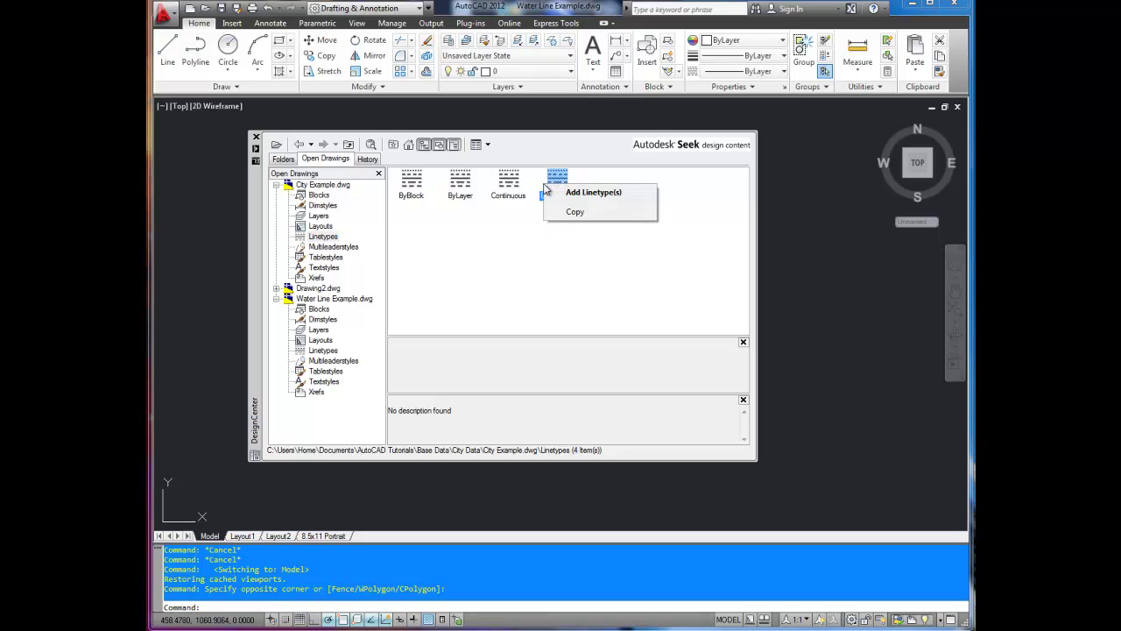
{"action": "left_click", "coordinate": [599, 195]}
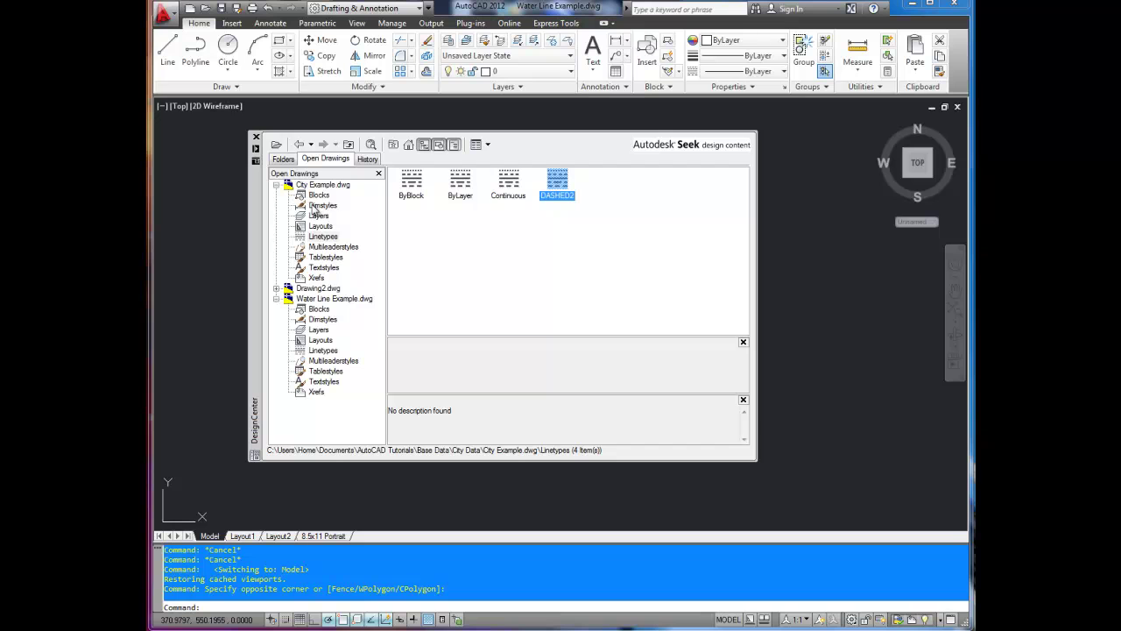
- List City Example's nine blocks, preview Scalebar and bring up its context menu
{"action": "left_click", "coordinate": [322, 206]}
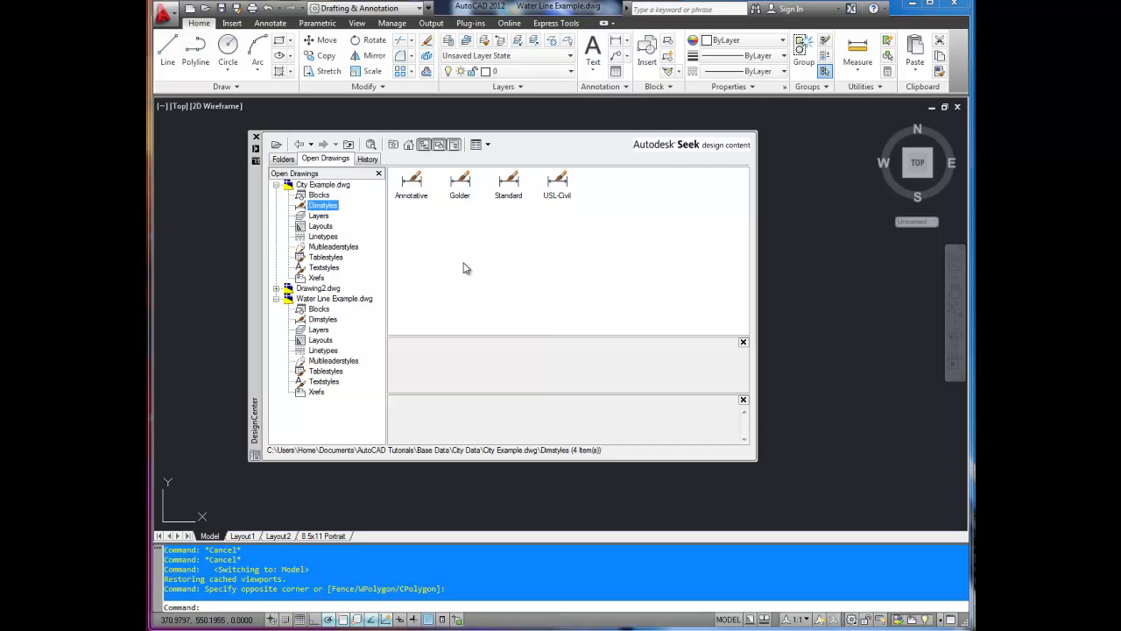
{"action": "left_click", "coordinate": [319, 196]}
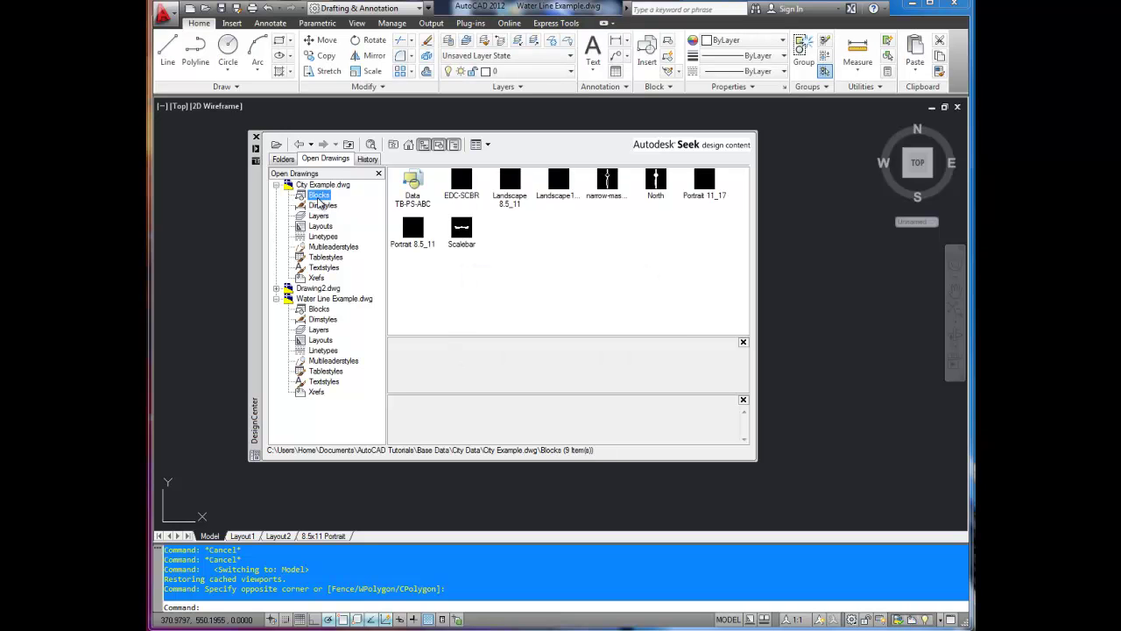
{"action": "left_click", "coordinate": [540, 256]}
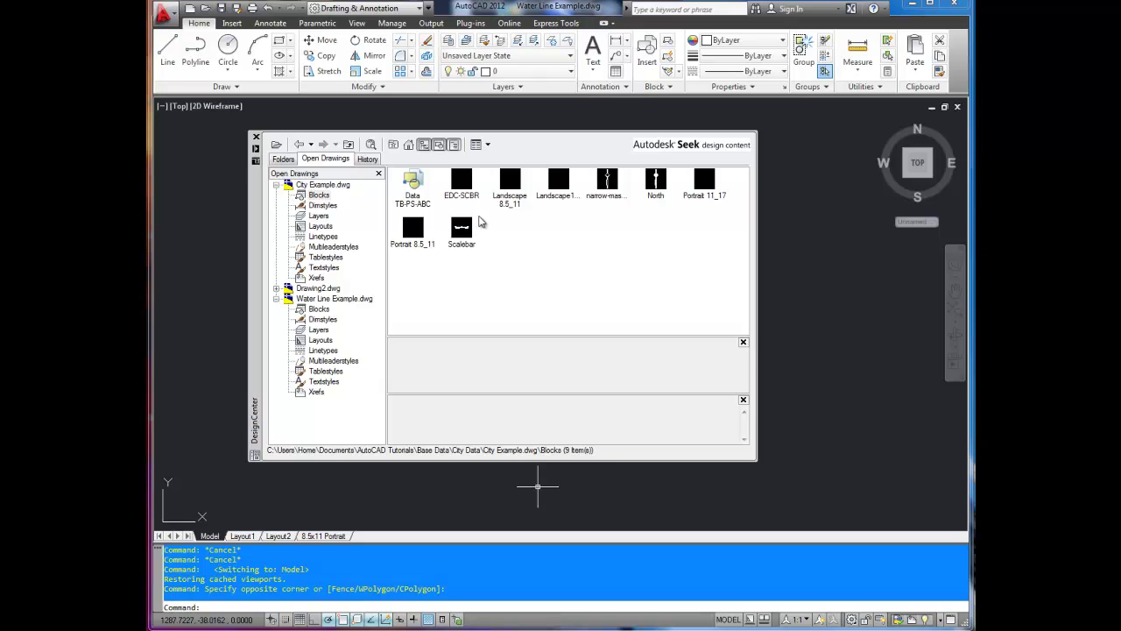
{"action": "left_click", "coordinate": [457, 231]}
{"action": "right_click", "coordinate": [465, 236]}
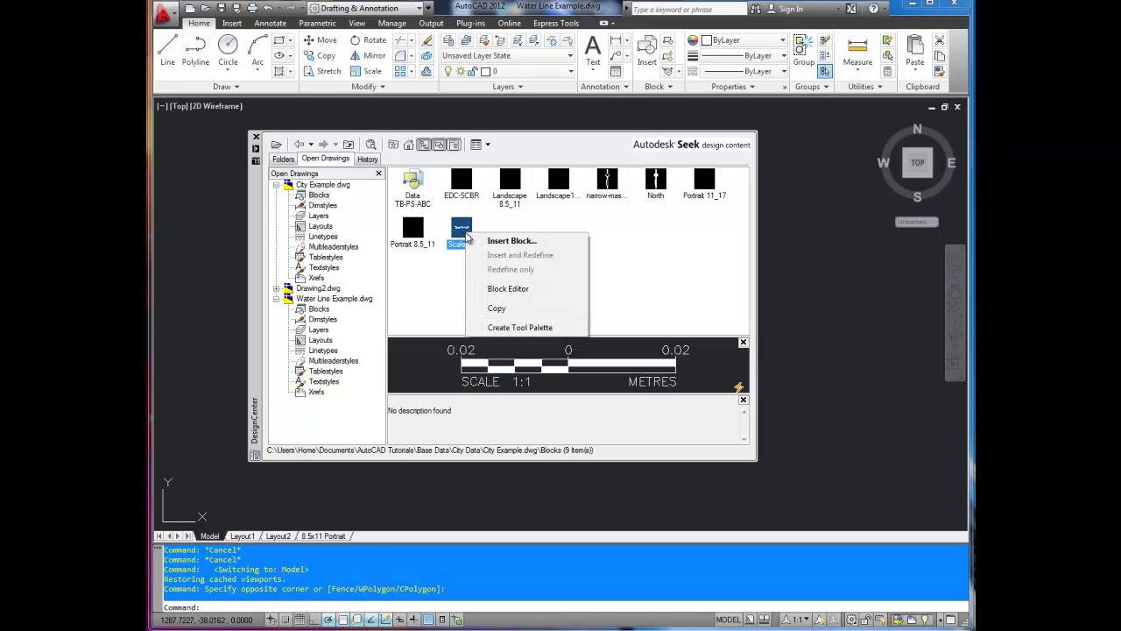
{"action": "left_click", "coordinate": [460, 272]}
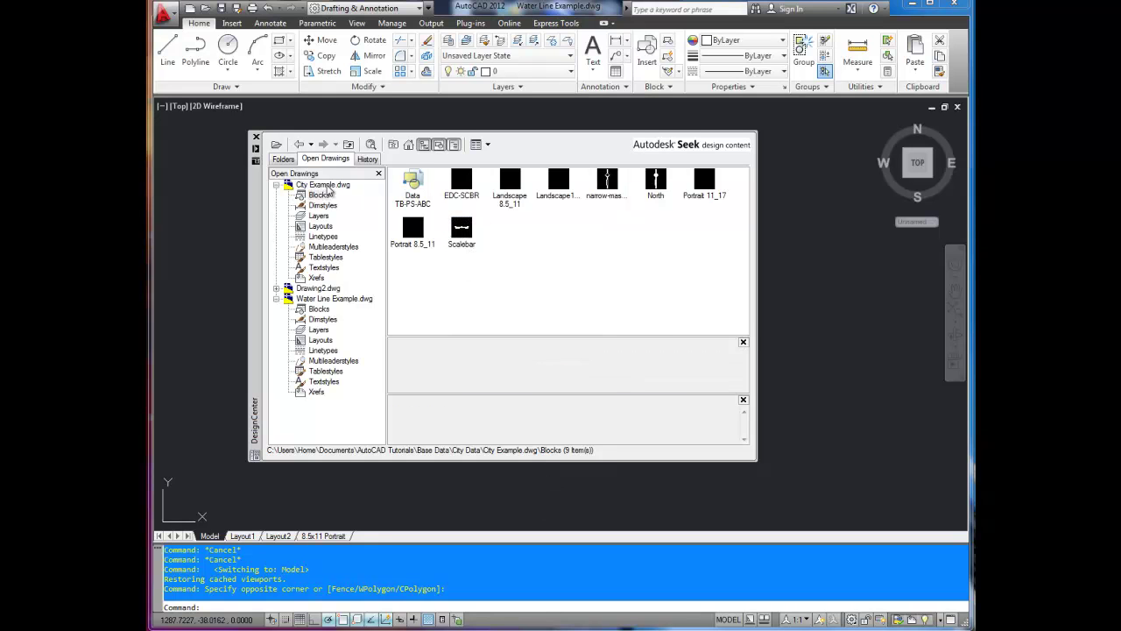
{"action": "right_click", "coordinate": [471, 235]}
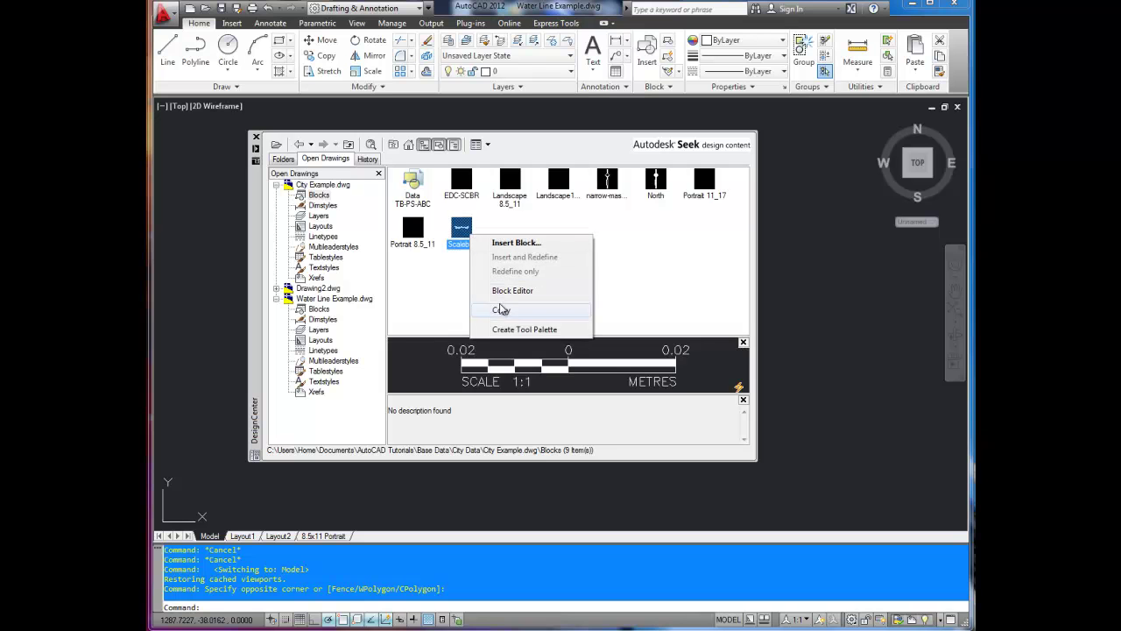
- Insert the Scalebar block with default settings below the water line plan in model space
{"action": "left_click", "coordinate": [523, 245]}
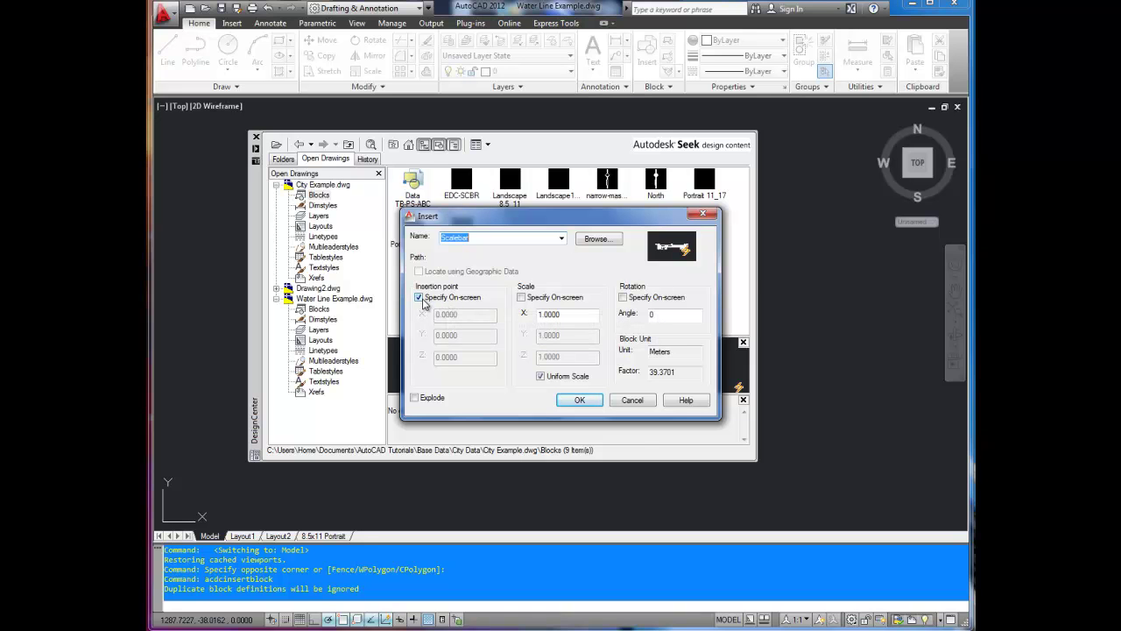
{"action": "left_click", "coordinate": [591, 402]}
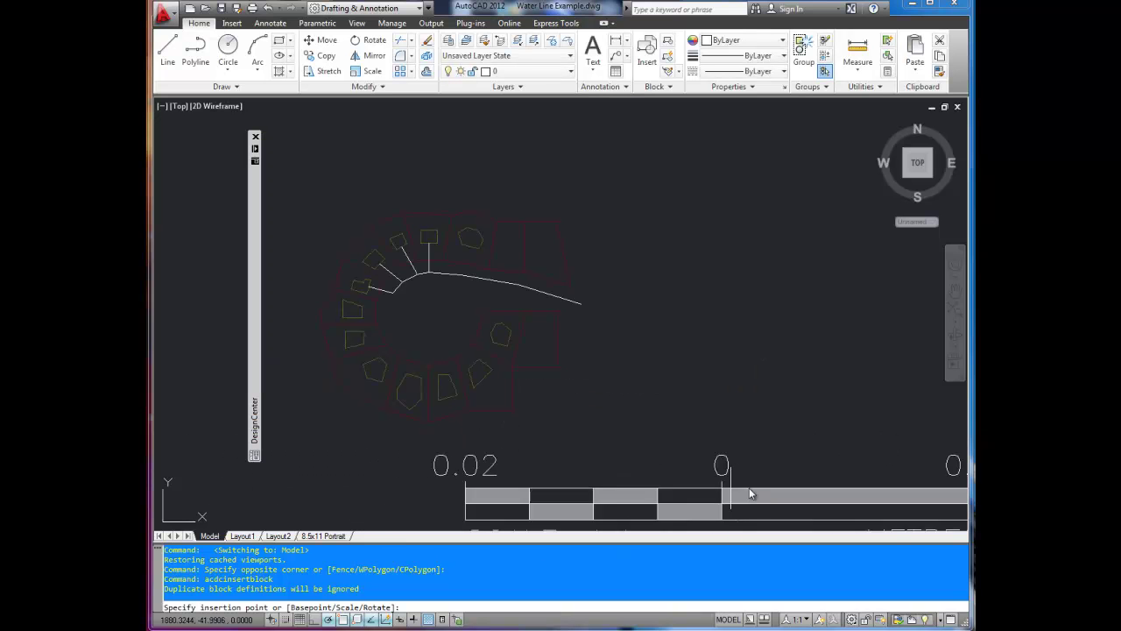
{"action": "scroll", "coordinate": [690, 396], "scroll_direction": "down", "scroll_amount": 4}
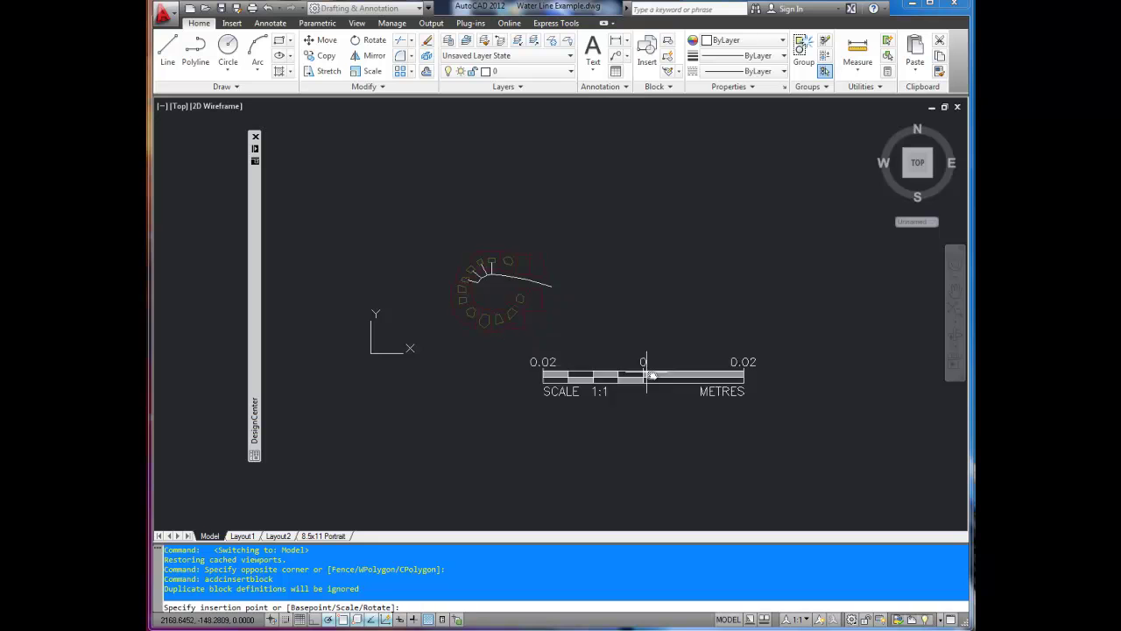
{"action": "left_click", "coordinate": [615, 359]}
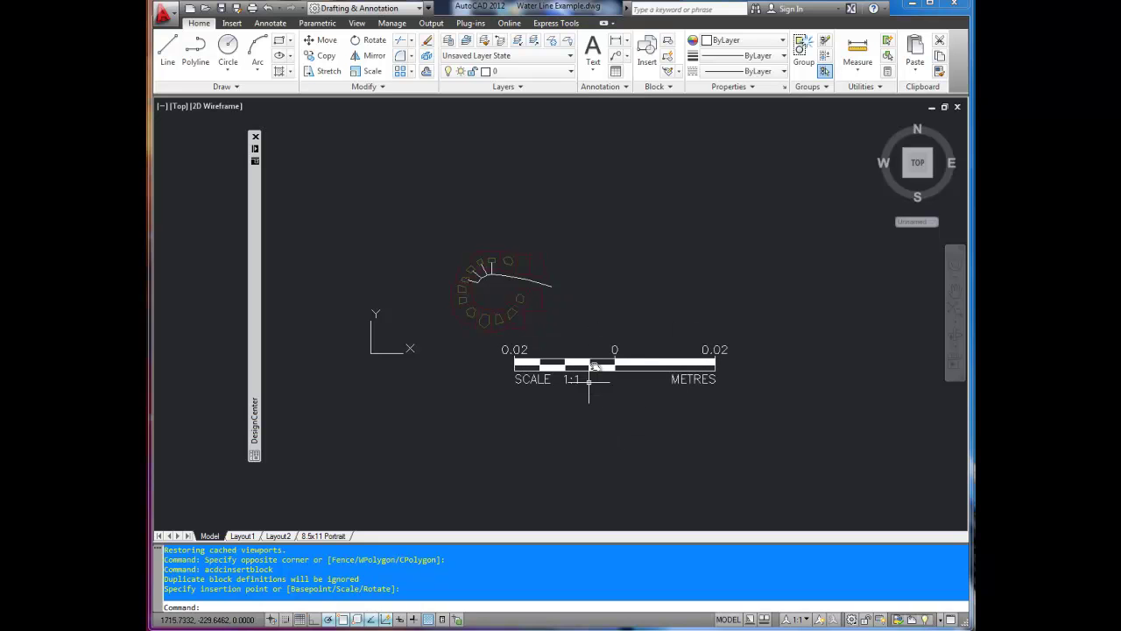
{"action": "scroll", "coordinate": [531, 305], "scroll_direction": "up", "scroll_amount": 3}
{"action": "scroll", "coordinate": [613, 324], "scroll_direction": "down", "scroll_amount": 2}
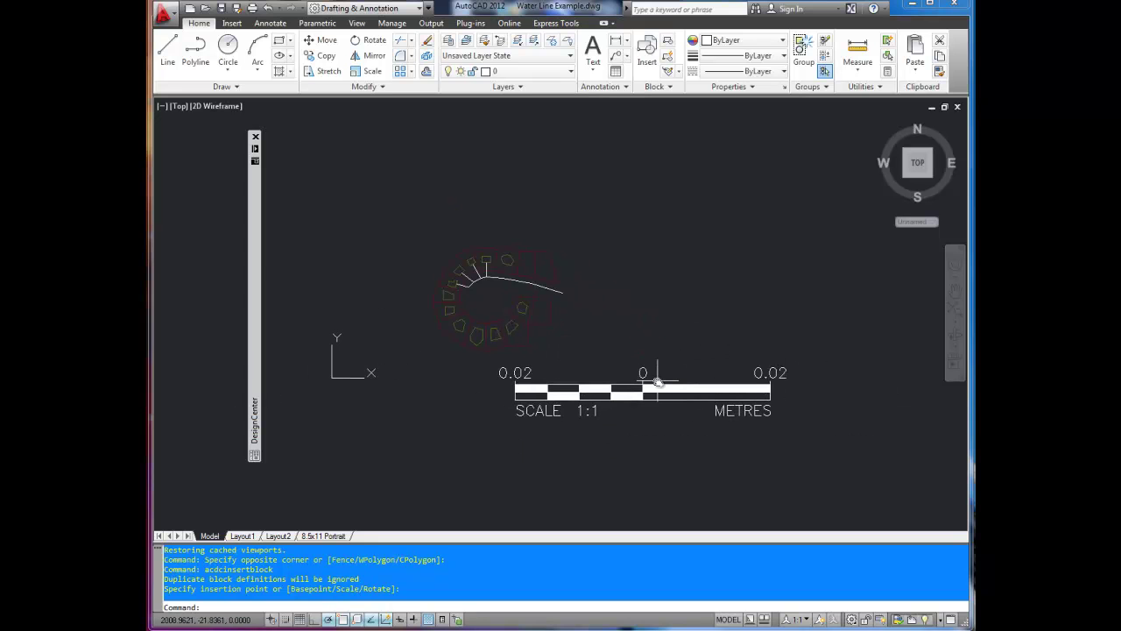
{"action": "scroll", "coordinate": [639, 375], "scroll_direction": "up", "scroll_amount": 3}
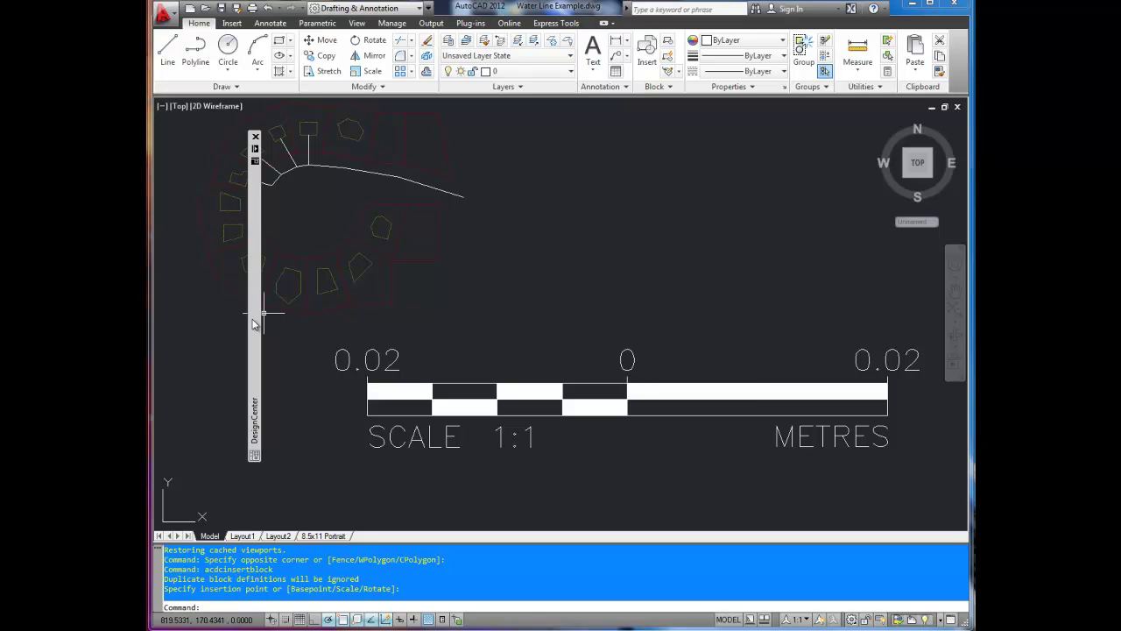
- Show DesignCenter's History tab and inspect the history entry's context menus without choosing anything
{"action": "mouse_move", "coordinate": [254, 324]}
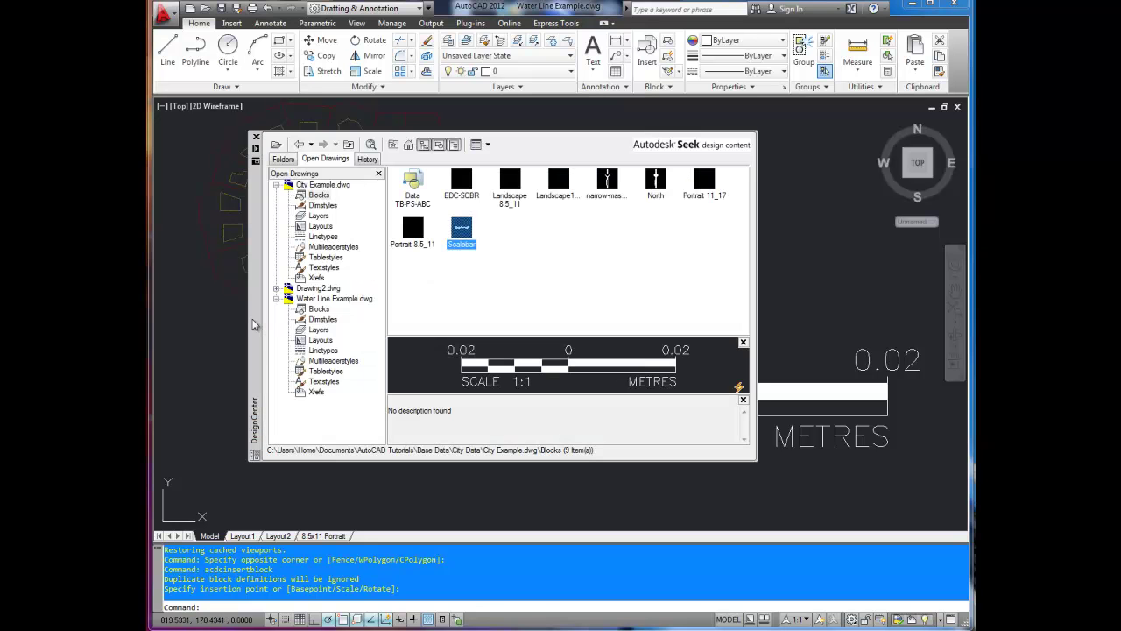
{"action": "left_click", "coordinate": [368, 159]}
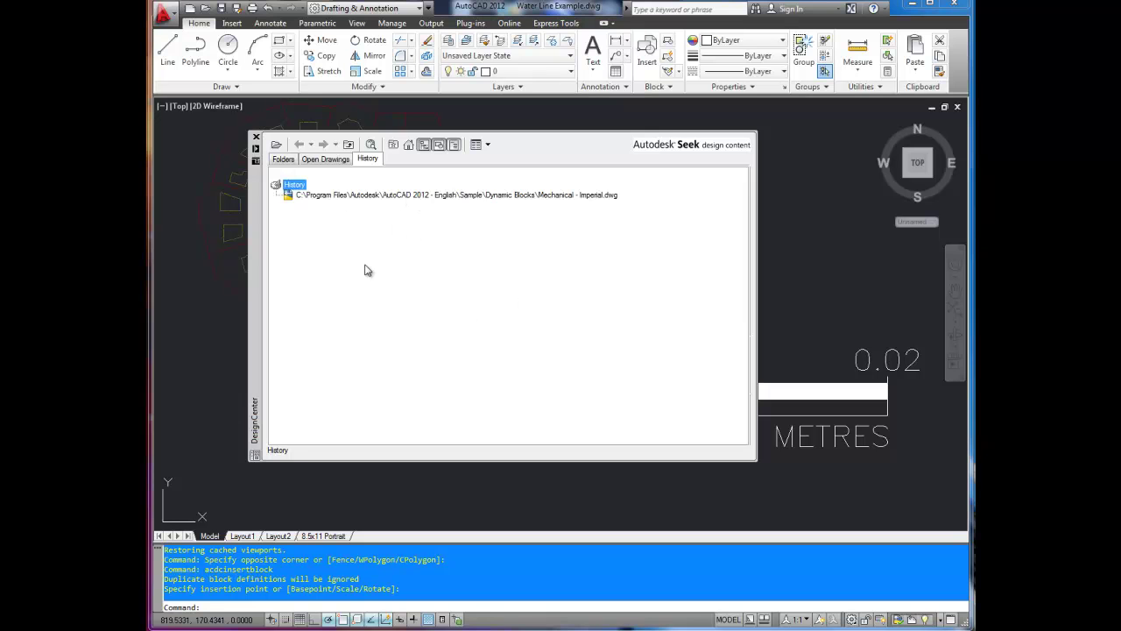
{"action": "right_click", "coordinate": [371, 196]}
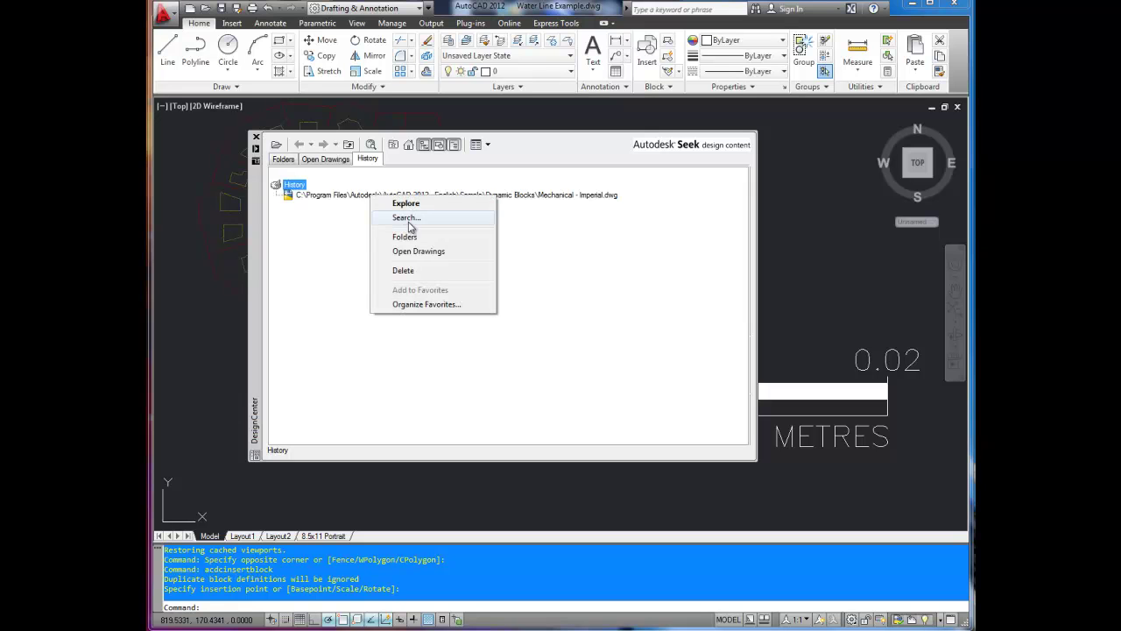
{"action": "left_click", "coordinate": [308, 251]}
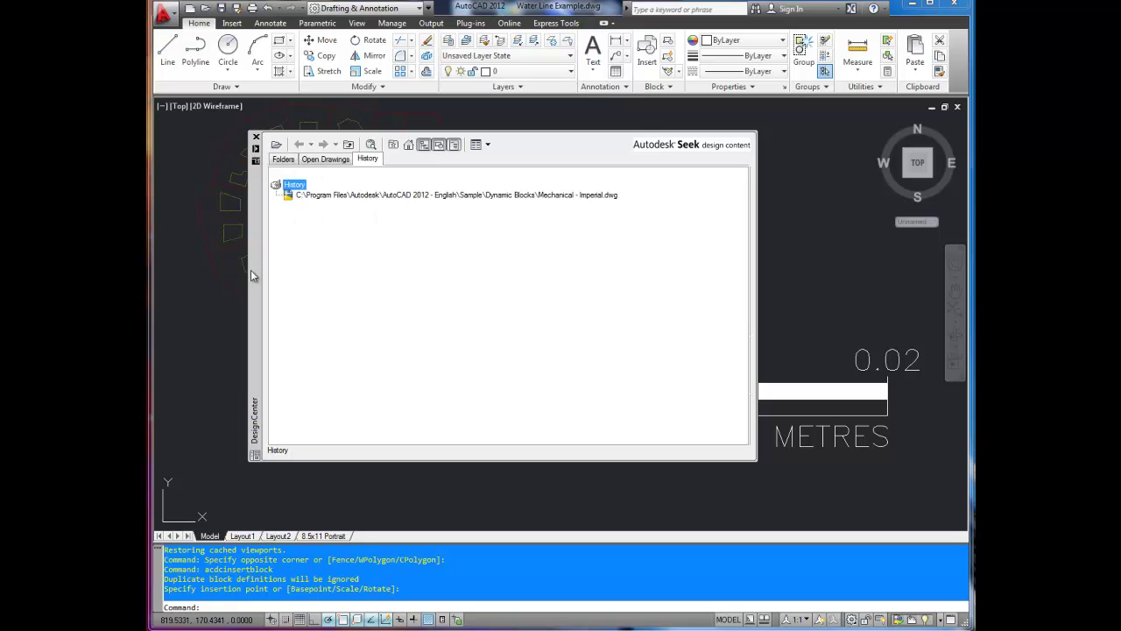
{"action": "right_click", "coordinate": [298, 185]}
{"action": "left_click", "coordinate": [296, 219]}
{"action": "right_click", "coordinate": [324, 193]}
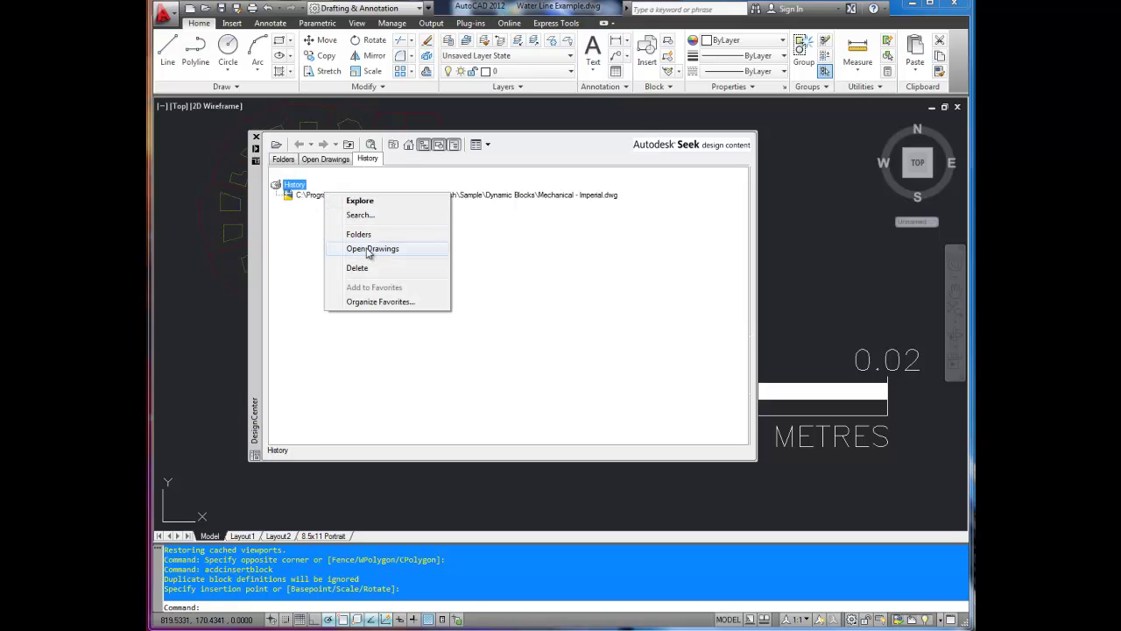
{"action": "left_click", "coordinate": [306, 223]}
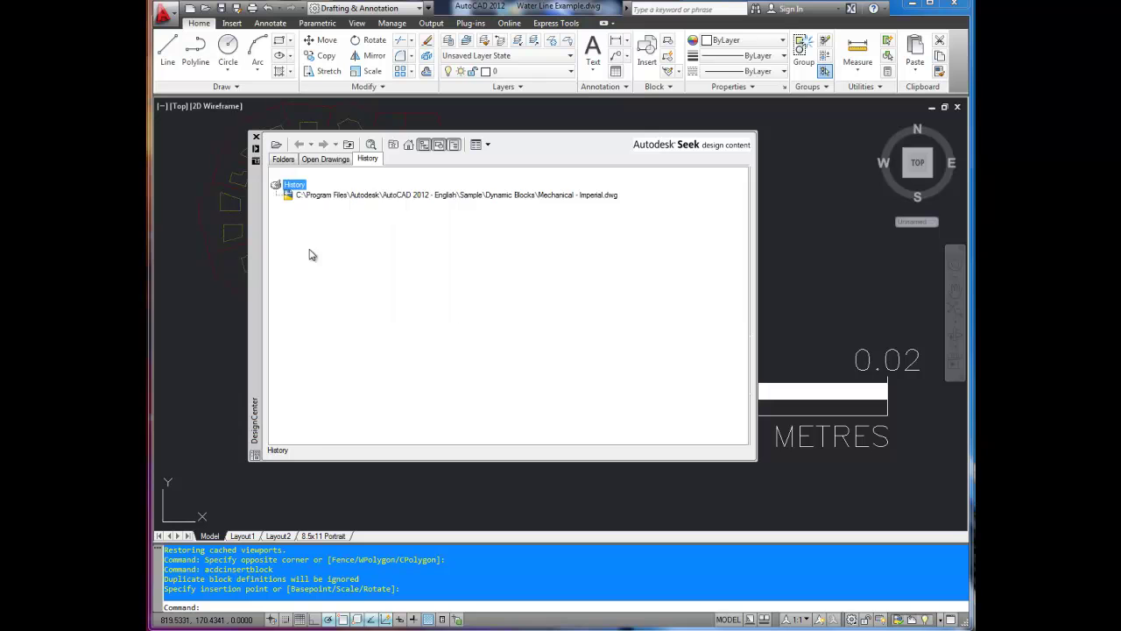
- Browse the Folders tab briefly, then return to Open Drawings showing City Example's blocks
{"action": "left_click", "coordinate": [330, 165]}
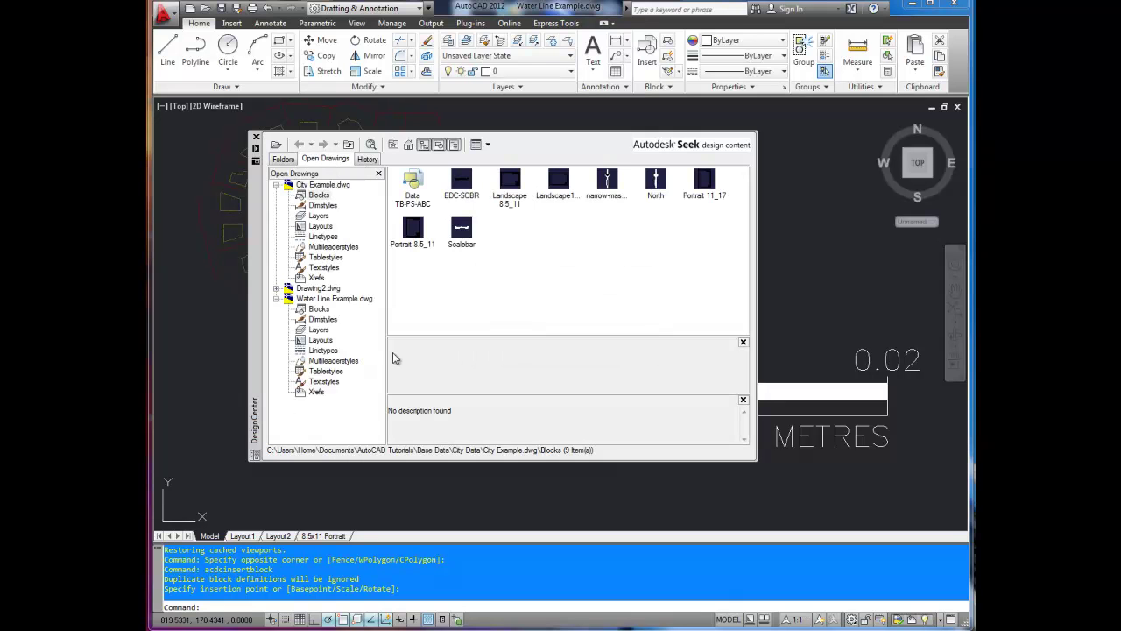
{"action": "left_click", "coordinate": [285, 159]}
{"action": "left_click_drag", "start_coordinate": [380, 259], "coordinate": [388, 288]}
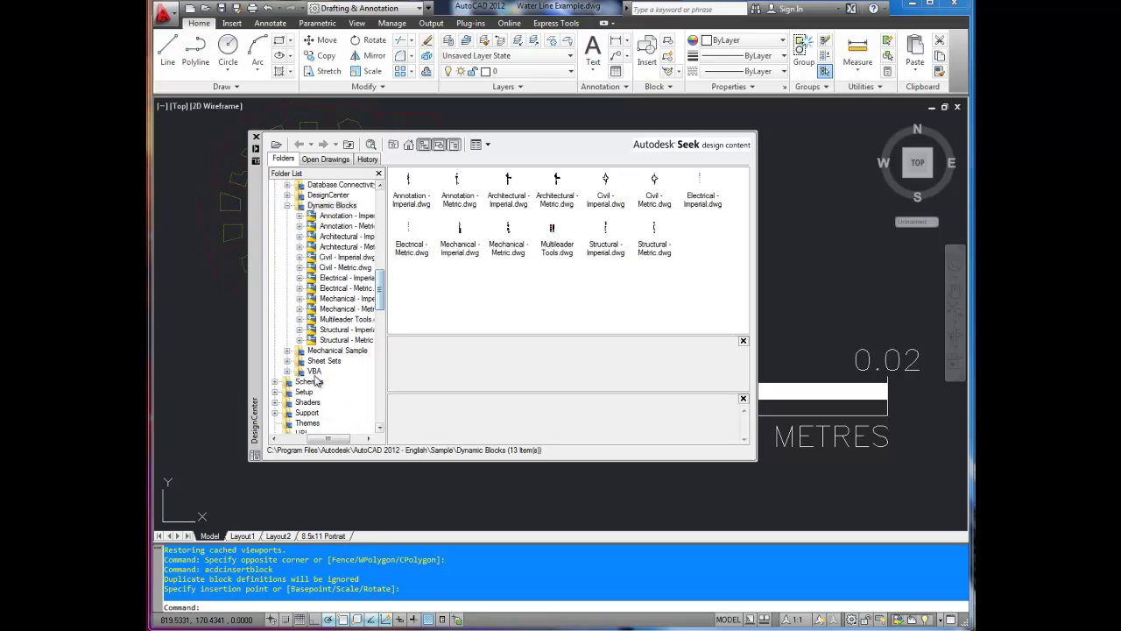
{"action": "left_click_drag", "start_coordinate": [329, 438], "coordinate": [307, 438]}
{"action": "left_click_drag", "start_coordinate": [380, 294], "coordinate": [379, 219]}
{"action": "left_click", "coordinate": [326, 160]}
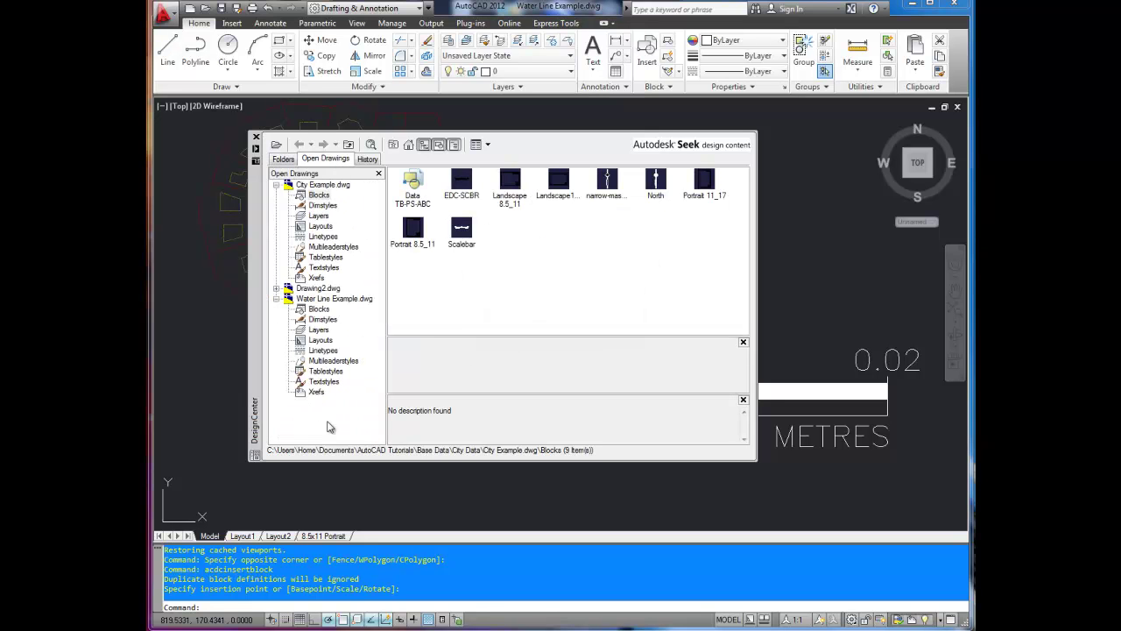